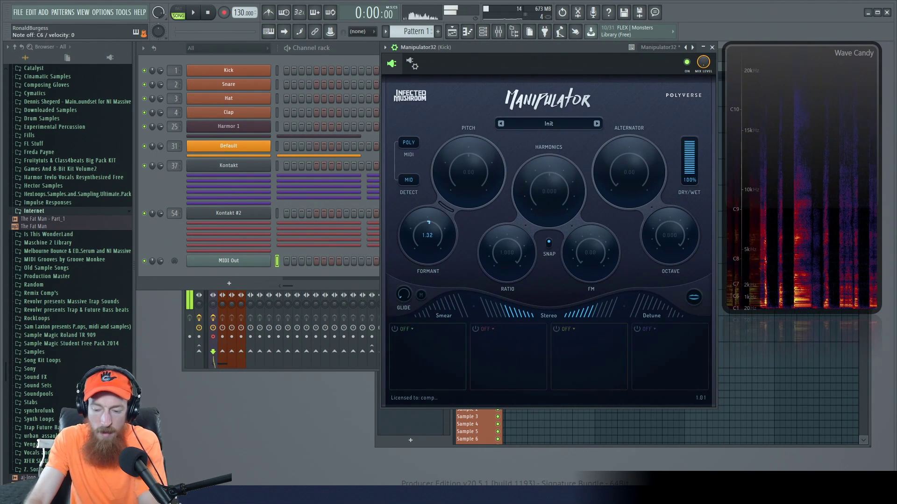
# - Lower the formant to about 0.19, and bypass and re-enable the Manipulator effect to compare the vocal
pyautogui.moveTo(428, 235)
pyautogui.mouseDown()
pyautogui.moveTo(427, 221)
pyautogui.moveTo(427, 250)
pyautogui.moveTo(427, 226)
pyautogui.mouseUp()
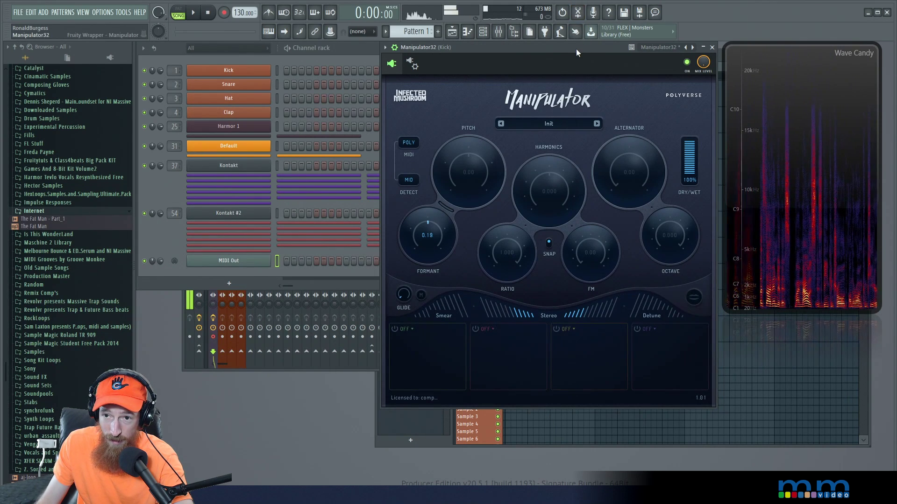
pyautogui.moveTo(576, 48); pyautogui.dragTo(571, 48)
pyautogui.click(682, 62)
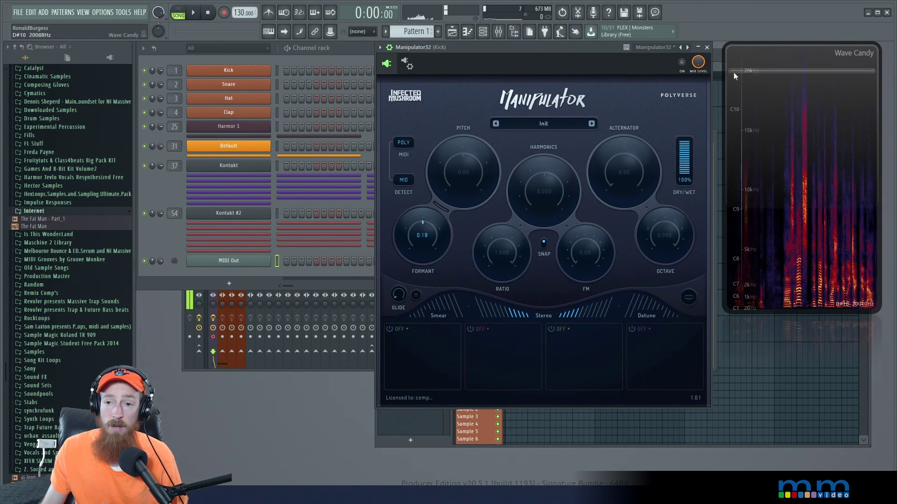
pyautogui.moveTo(571, 49); pyautogui.dragTo(567, 57)
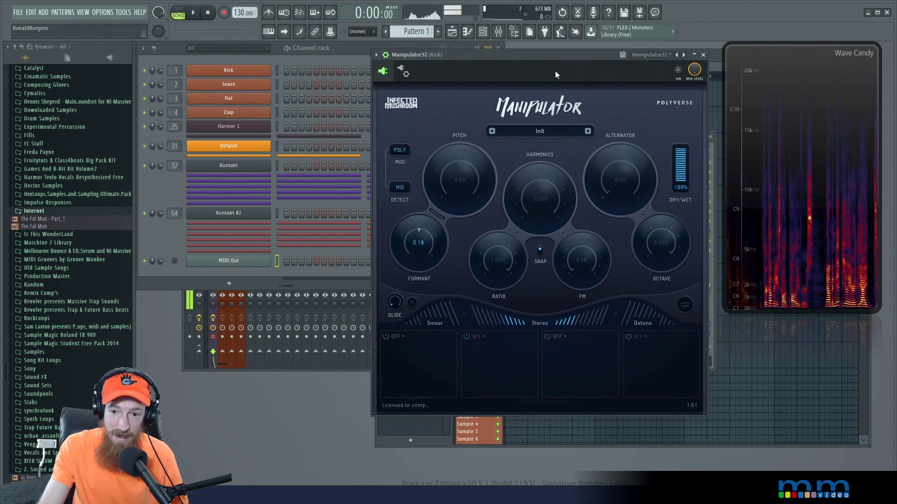
pyautogui.click(679, 70)
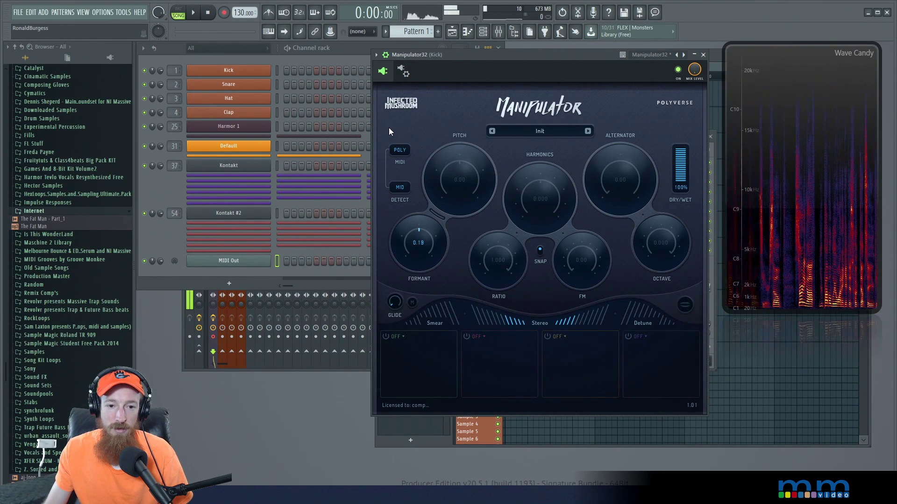
# - Check the port of the MIDI Out channel and the MIDI input port in Manipulator's wrapper settings
pyautogui.click(252, 267)
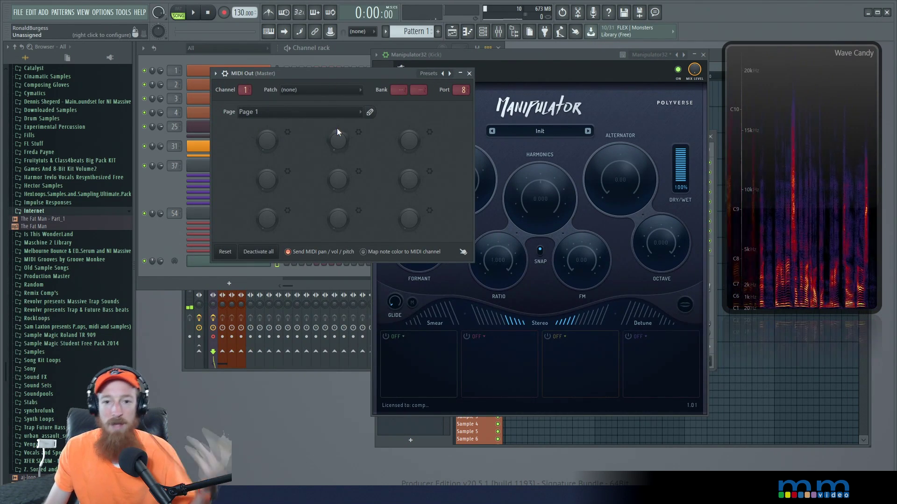
pyautogui.click(469, 73)
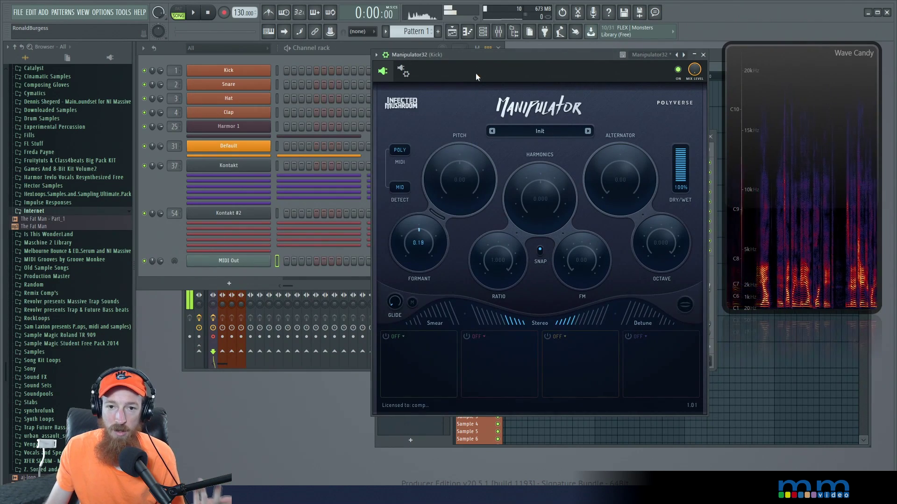
pyautogui.click(403, 71)
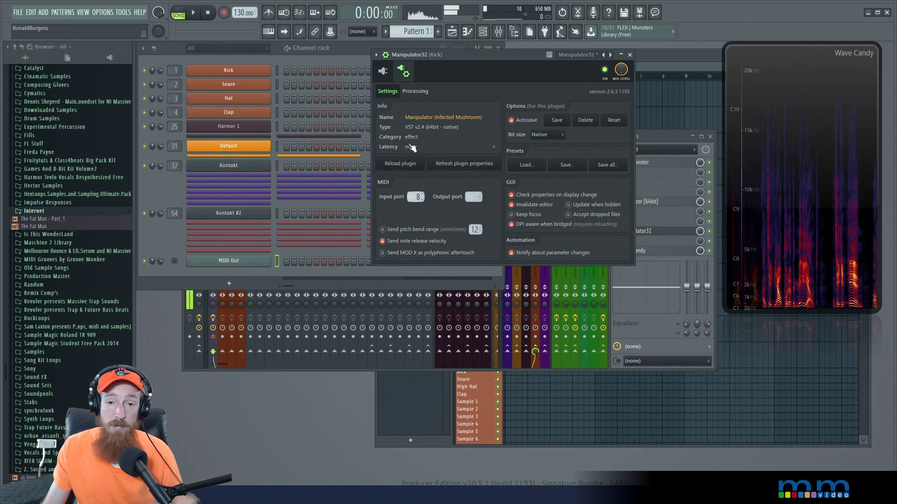
pyautogui.click(383, 71)
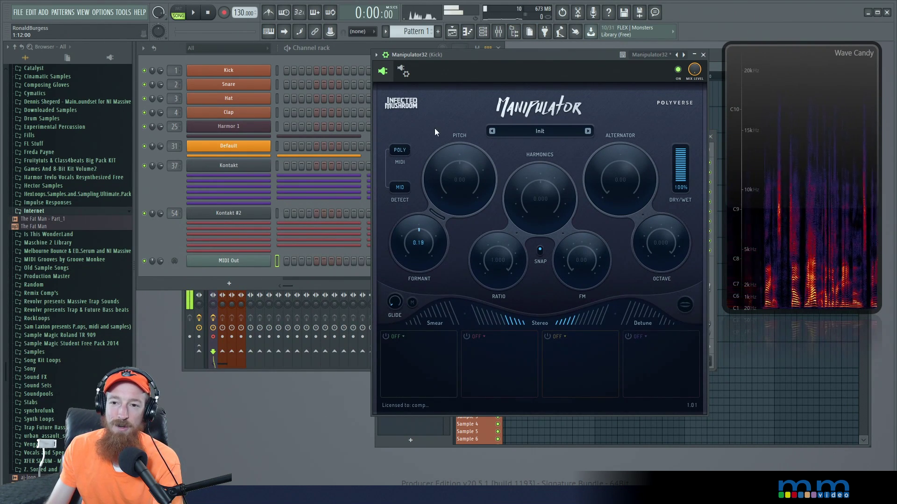
# - Try P.GATE as Manipulator's MIDI mode, restore POLY, and keep pitch detection on MID
pyautogui.click(399, 150)
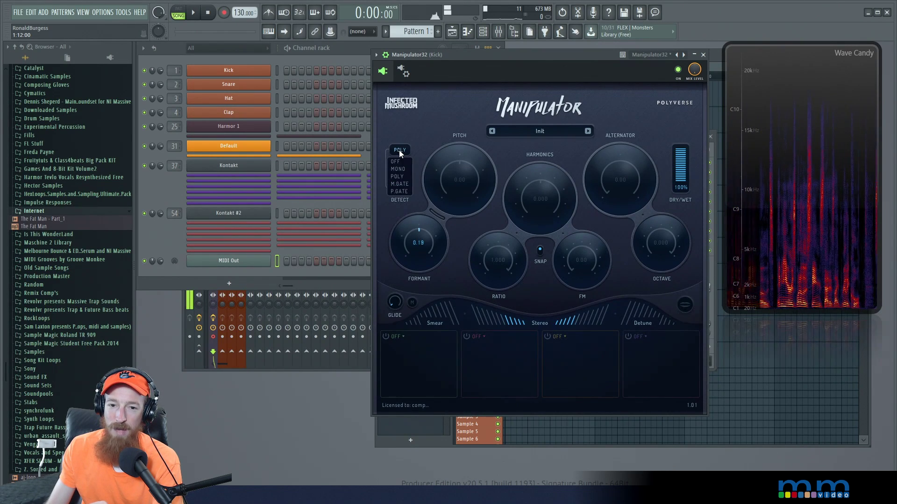
pyautogui.click(404, 192)
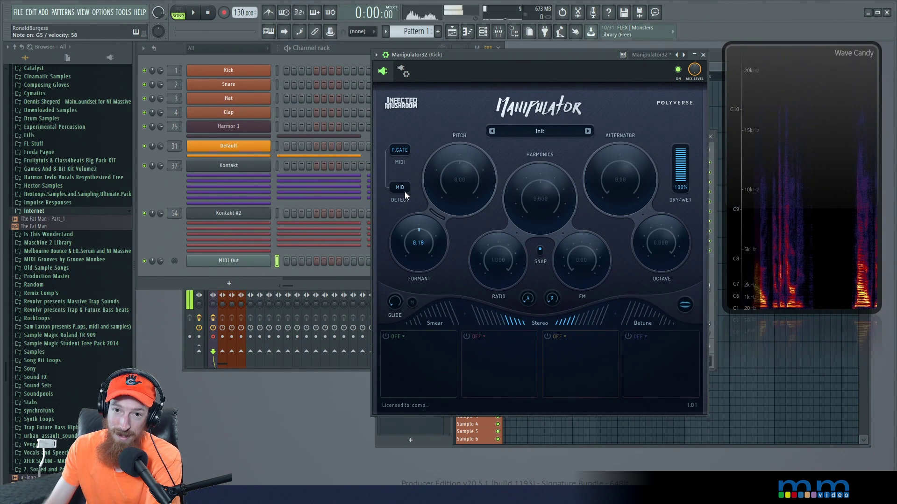
pyautogui.click(398, 161)
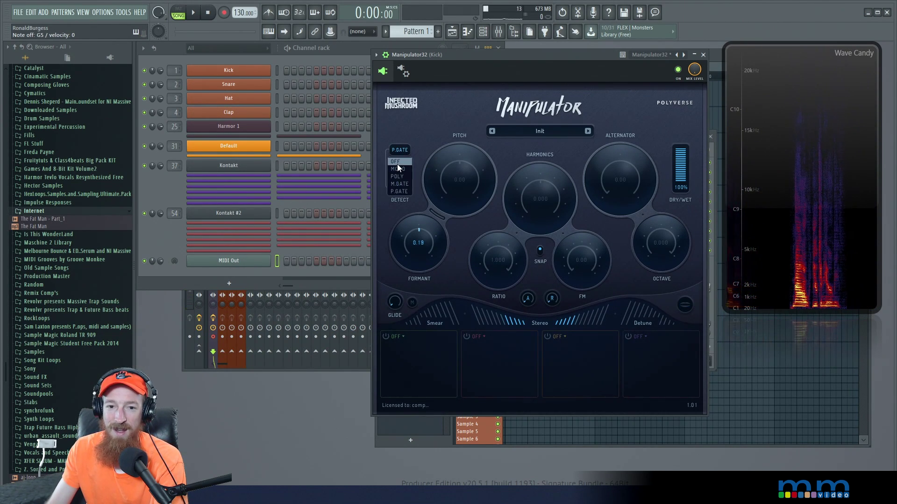
pyautogui.click(403, 176)
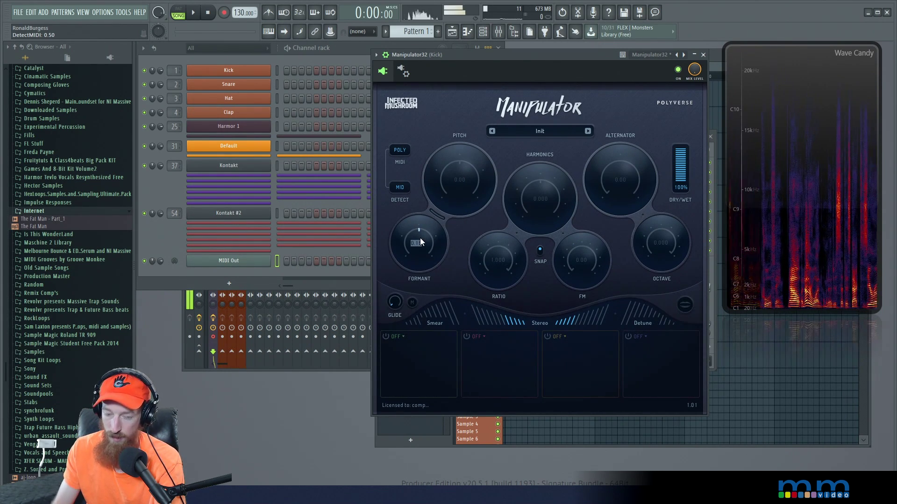
pyautogui.click(400, 188)
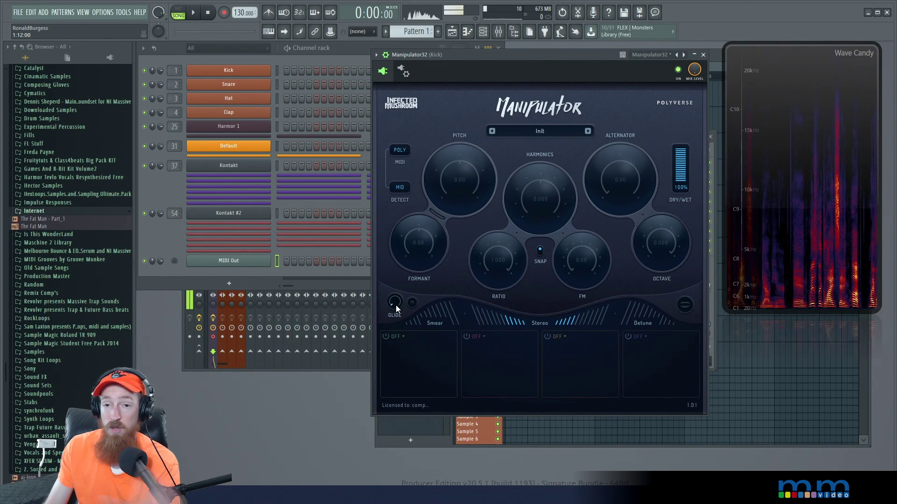
# - Raise the glide to about 0.53 and switch on the M option beside it
pyautogui.moveTo(396, 305); pyautogui.dragTo(397, 284)
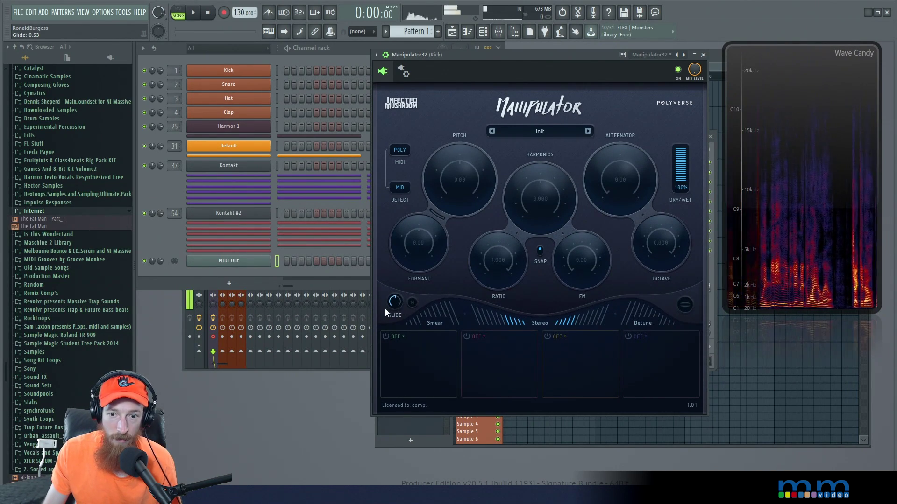
pyautogui.click(412, 303)
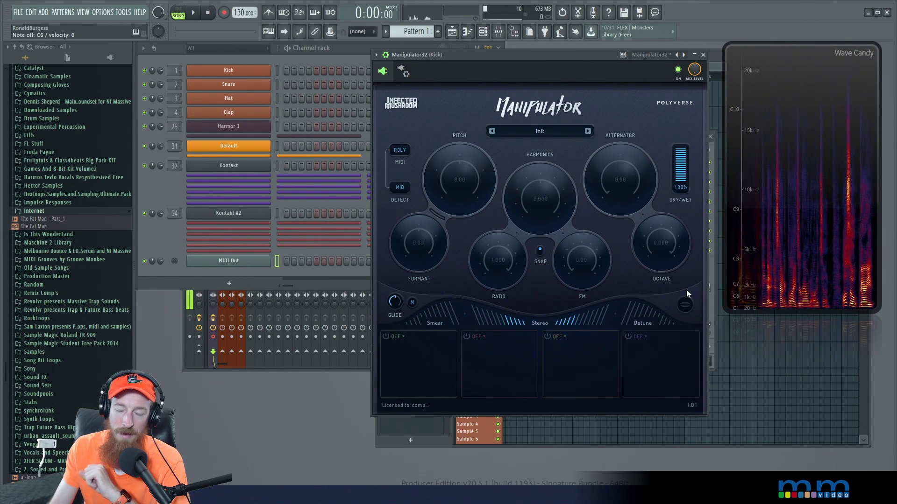
pyautogui.click(687, 310)
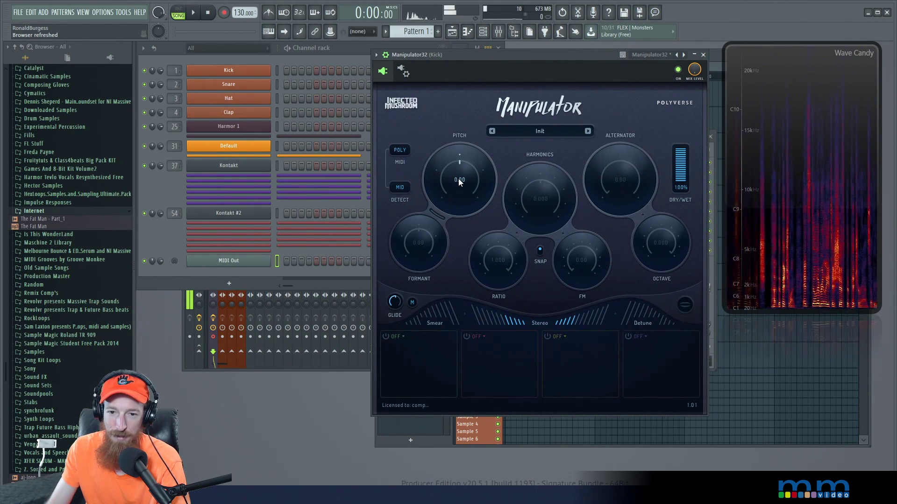
# - Audition pitch at 7.00 and formant at 6.86, returning pitch to 0.00 and formant to about 0.19
pyautogui.moveTo(458, 178); pyautogui.dragTo(458, 173)
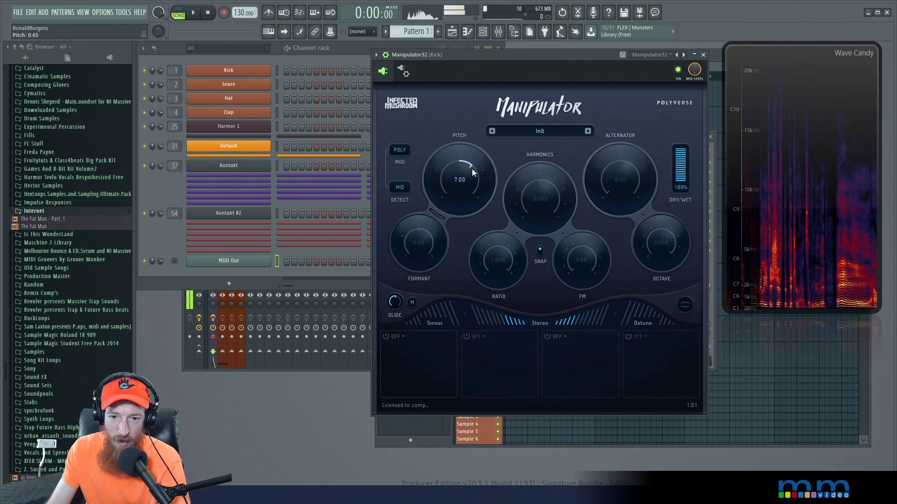
pyautogui.moveTo(447, 172); pyautogui.dragTo(455, 155)
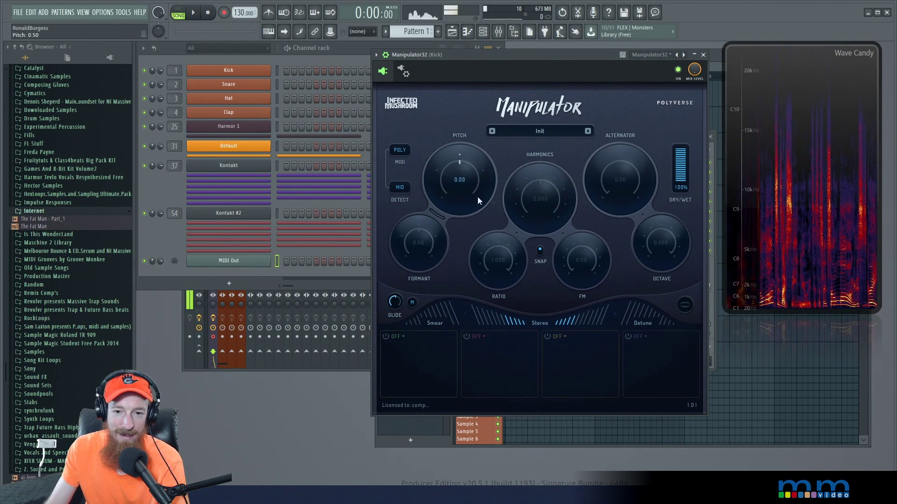
pyautogui.moveTo(421, 246); pyautogui.dragTo(467, 249)
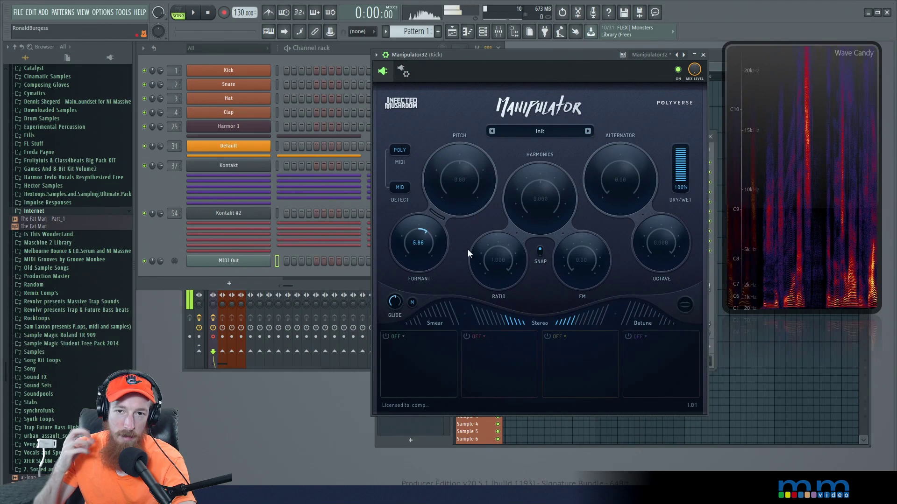
pyautogui.moveTo(468, 250); pyautogui.dragTo(467, 249)
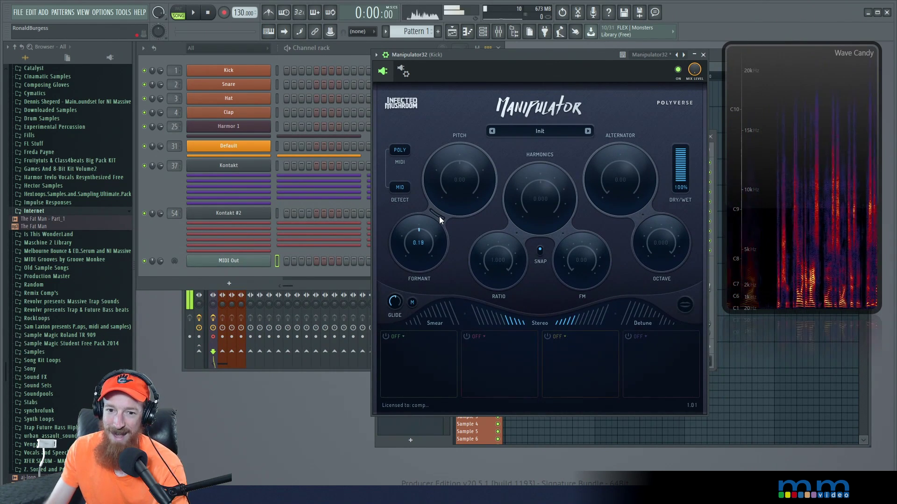
# - Set glide to 0.00 and audition pitch at -24.00 with Smooth at 1.00, resetting pitch and Smooth to 0.00
pyautogui.moveTo(434, 212); pyautogui.dragTo(444, 220)
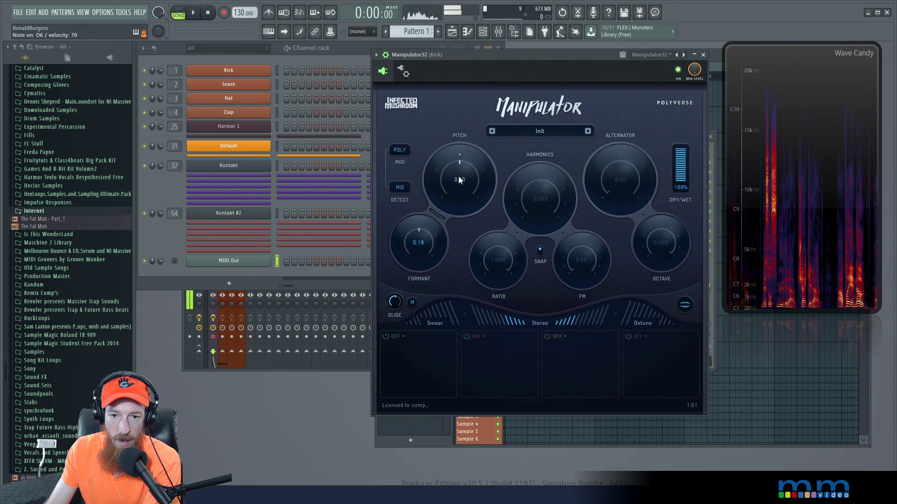
pyautogui.scroll(-8, 455, 169)
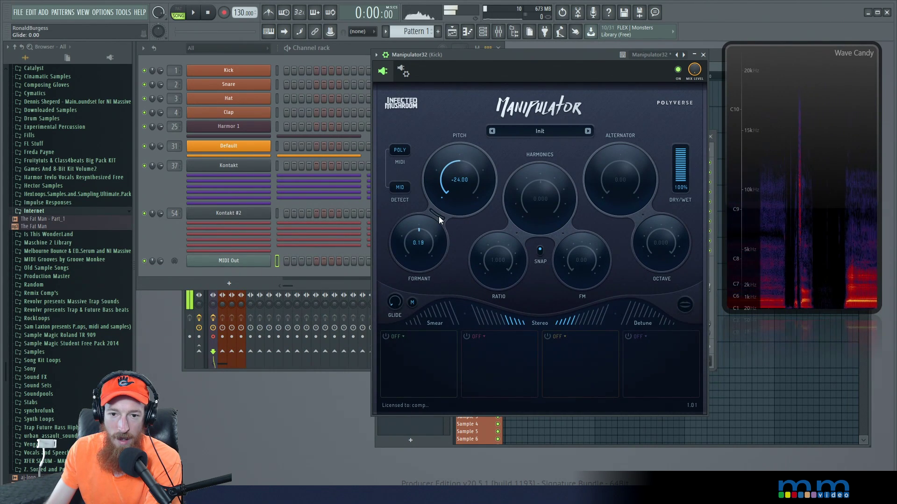
pyautogui.moveTo(439, 219); pyautogui.dragTo(432, 214)
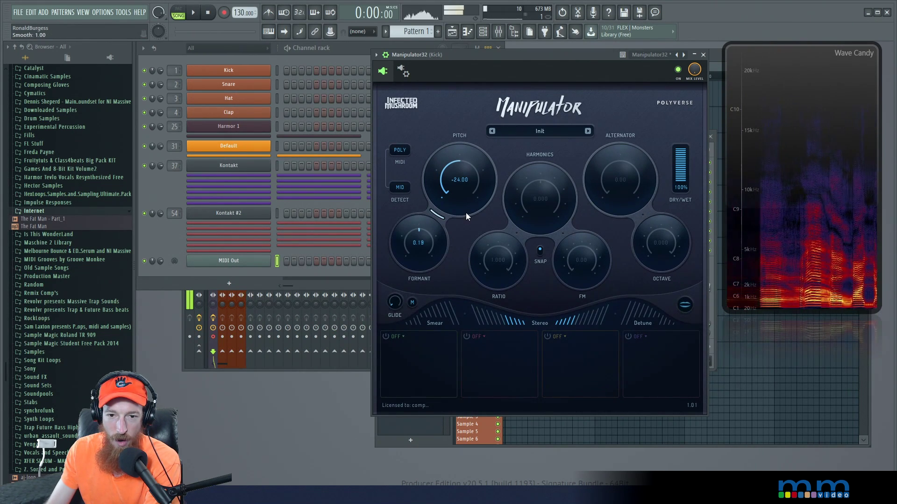
pyautogui.moveTo(437, 215); pyautogui.dragTo(501, 228)
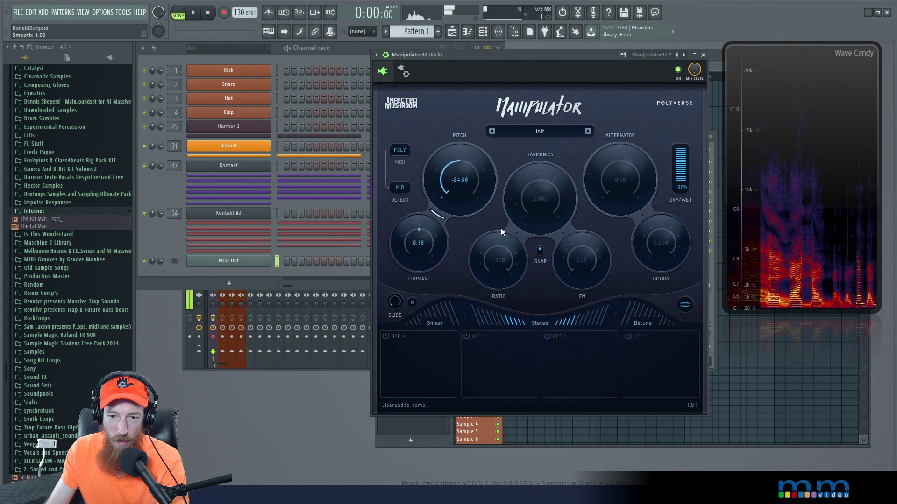
pyautogui.doubleClick(462, 180)
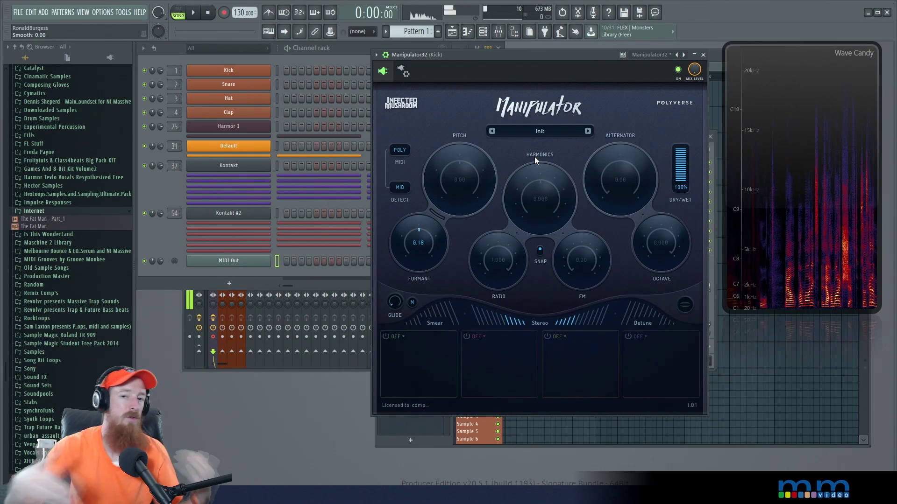
# - Audition Harmonics at 3.875 and 0.500, and return it to 0.000
pyautogui.moveTo(542, 197)
pyautogui.mouseDown()
pyautogui.moveTo(553, 187)
pyautogui.moveTo(556, 206)
pyautogui.mouseUp()
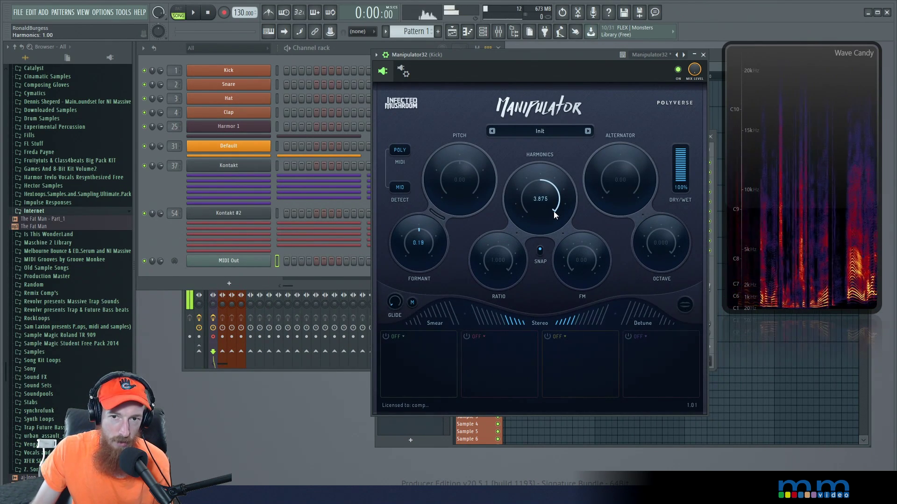
pyautogui.scroll(-5, 547, 194)
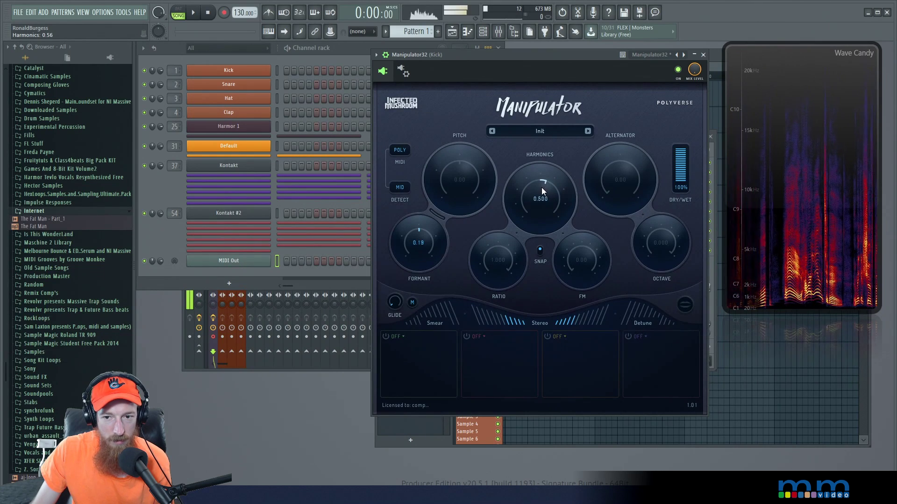
pyautogui.scroll(-3, 528, 201)
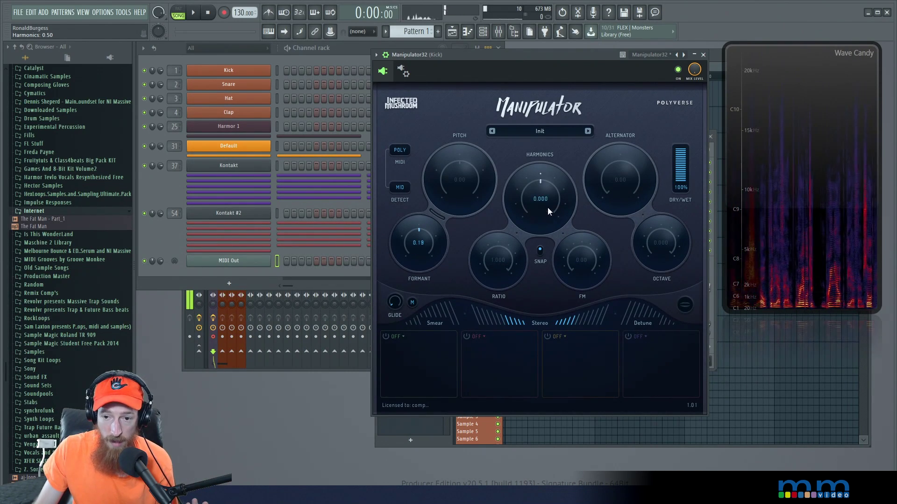
# - Try Harmonics at -1.375 with FM at 52.00 while sweeping the Ratio from 0.000 through 0.484 to 1.000
pyautogui.moveTo(573, 258); pyautogui.dragTo(573, 254)
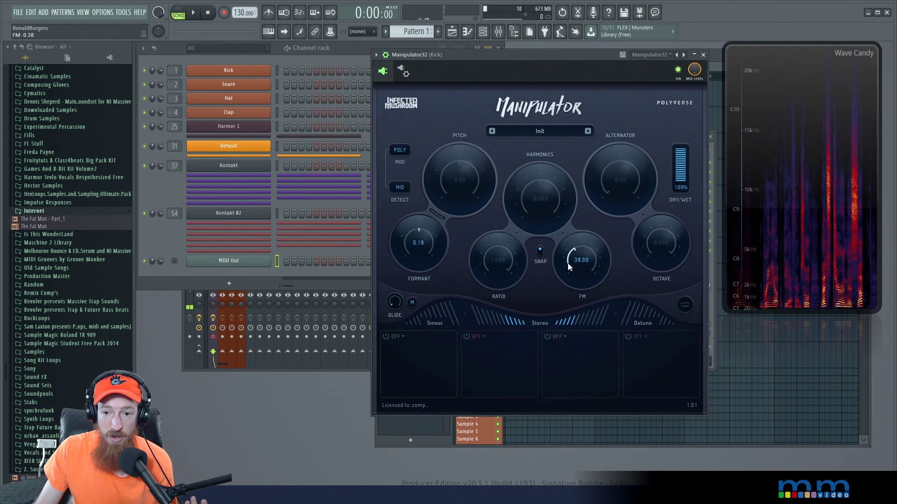
pyautogui.moveTo(539, 193); pyautogui.dragTo(537, 192)
pyautogui.moveTo(577, 254); pyautogui.dragTo(577, 251)
pyautogui.moveTo(499, 256); pyautogui.dragTo(497, 258)
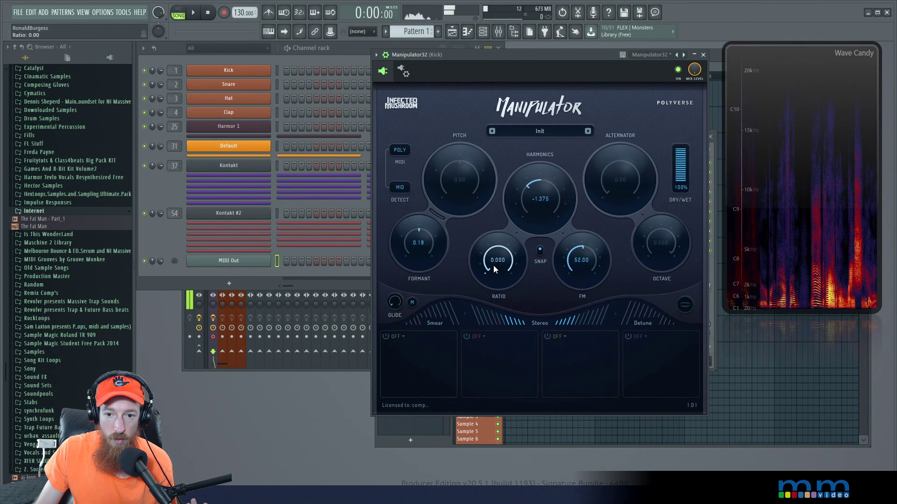
pyautogui.moveTo(494, 266); pyautogui.dragTo(492, 263)
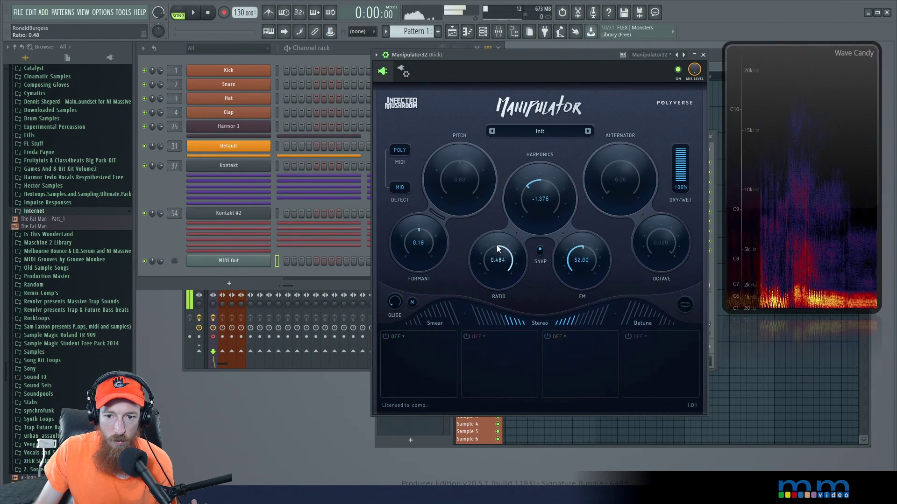
pyautogui.moveTo(504, 256); pyautogui.dragTo(509, 265)
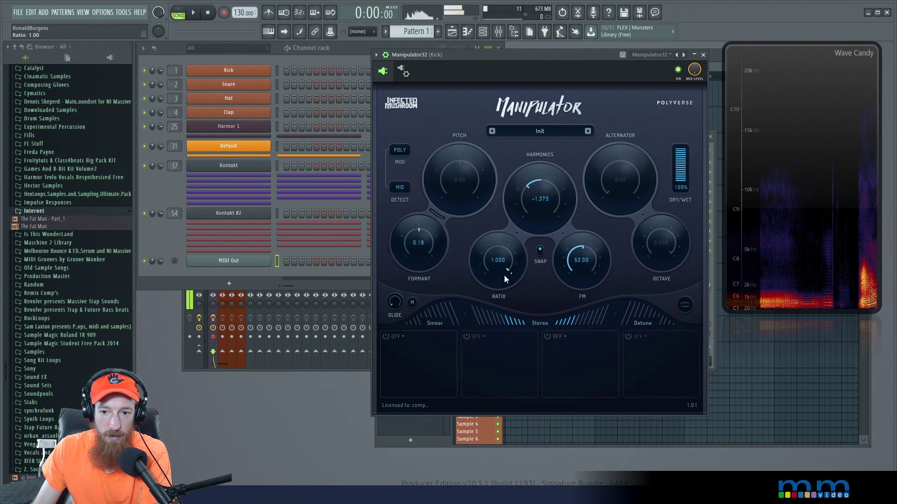
# - Set Harmonics to -2.250, Ratio to 0.438 and FM to 11.00
pyautogui.moveTo(536, 197); pyautogui.dragTo(536, 179)
pyautogui.moveTo(581, 260); pyautogui.dragTo(576, 268)
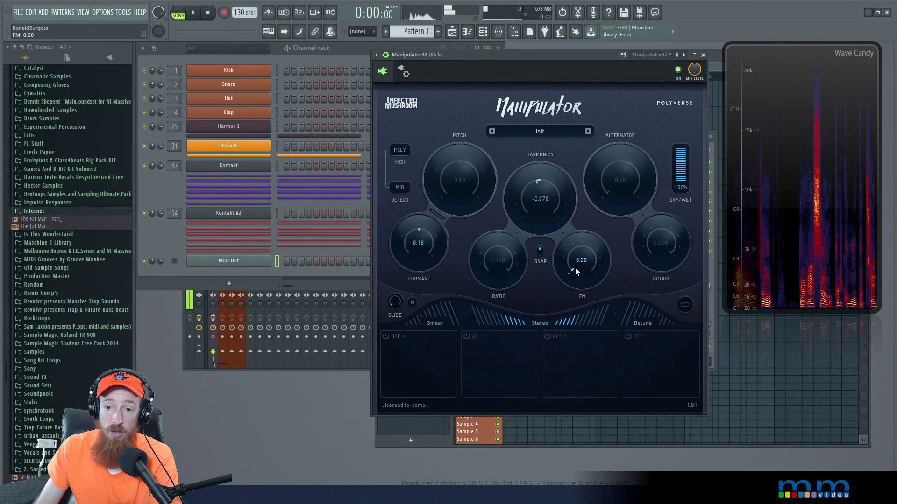
pyautogui.moveTo(495, 260); pyautogui.dragTo(495, 271)
pyautogui.moveTo(528, 200); pyautogui.dragTo(524, 200)
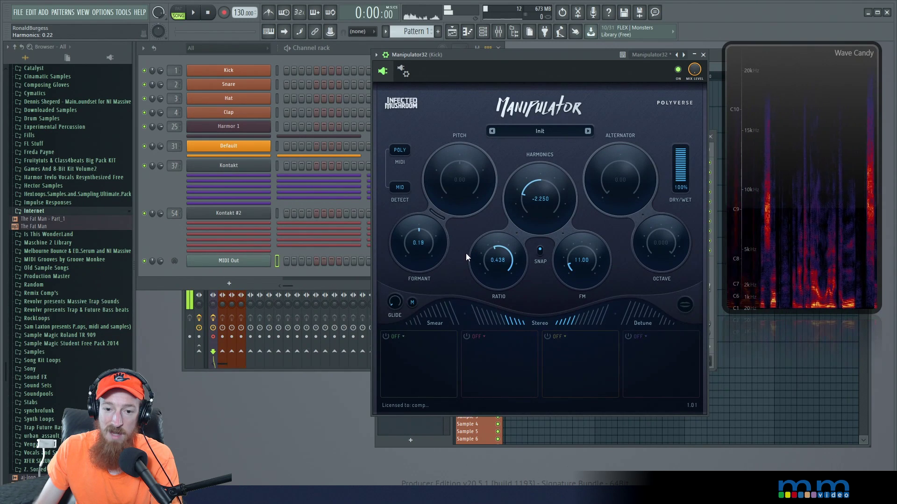
pyautogui.moveTo(408, 319)
pyautogui.mouseDown()
pyautogui.moveTo(447, 313)
pyautogui.moveTo(394, 321)
pyautogui.mouseUp()
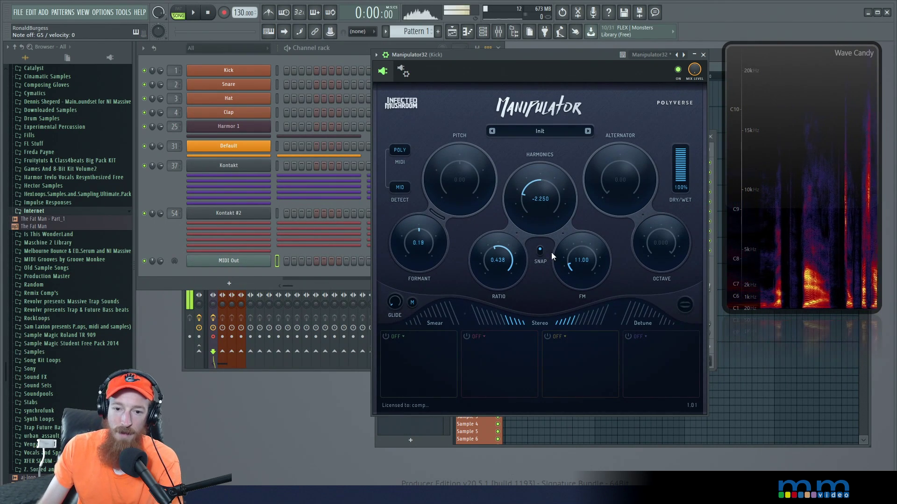
# - Reset Harmonics and Ratio to 0.000, audition FM at 67.00, and return FM to 0.00
pyautogui.moveTo(553, 215); pyautogui.dragTo(547, 205)
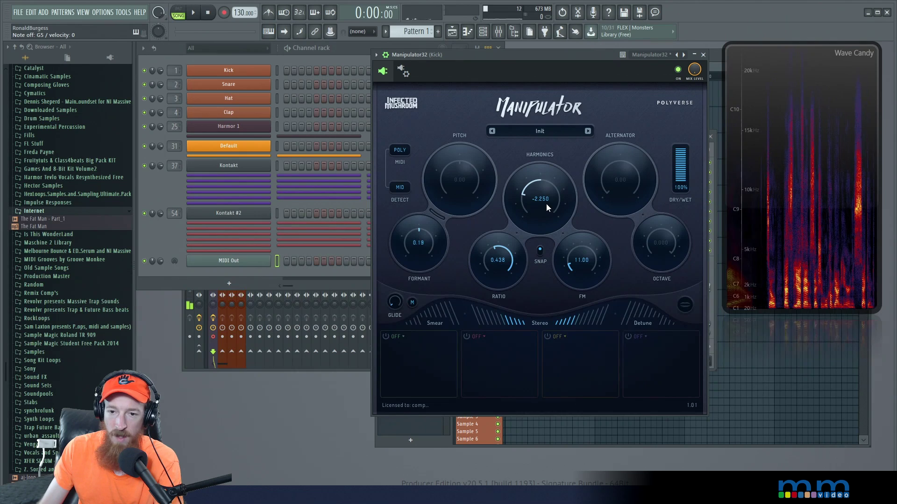
pyautogui.doubleClick(501, 259)
pyautogui.write('0')
pyautogui.press('Return')
pyautogui.moveTo(585, 261)
pyautogui.mouseDown()
pyautogui.moveTo(584, 243)
pyautogui.moveTo(584, 262)
pyautogui.mouseUp()
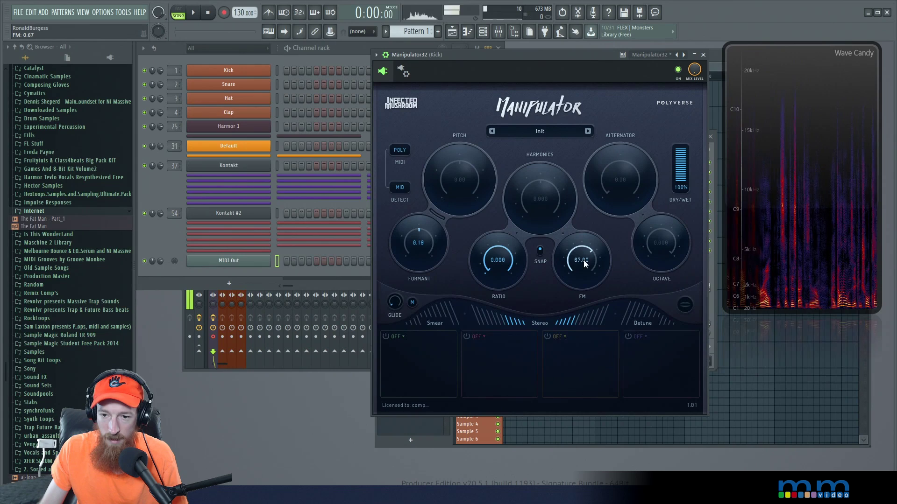
pyautogui.keyDown('ctrl'); pyautogui.click(583, 260); pyautogui.keyUp('ctrl')
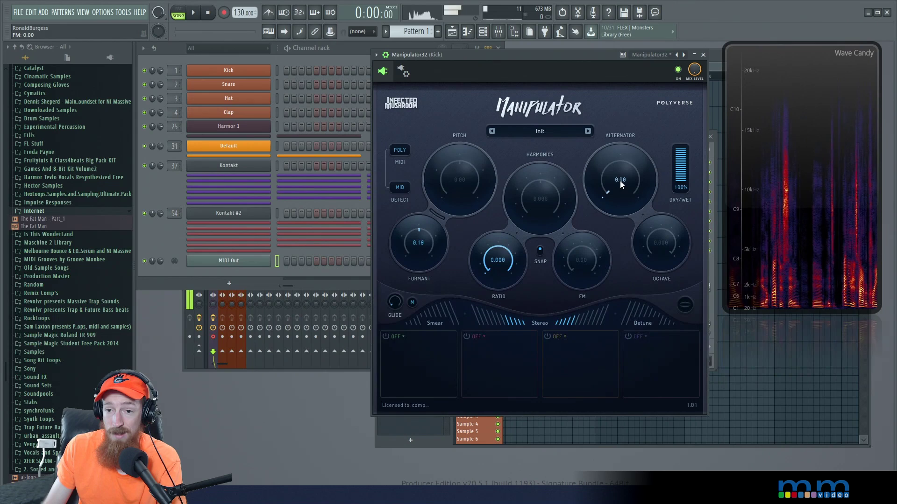
# - Audition the Alternator at 11.00 while sweeping Octave down to -8.000, and reset both controls to zero
pyautogui.scroll(3, 617, 180)
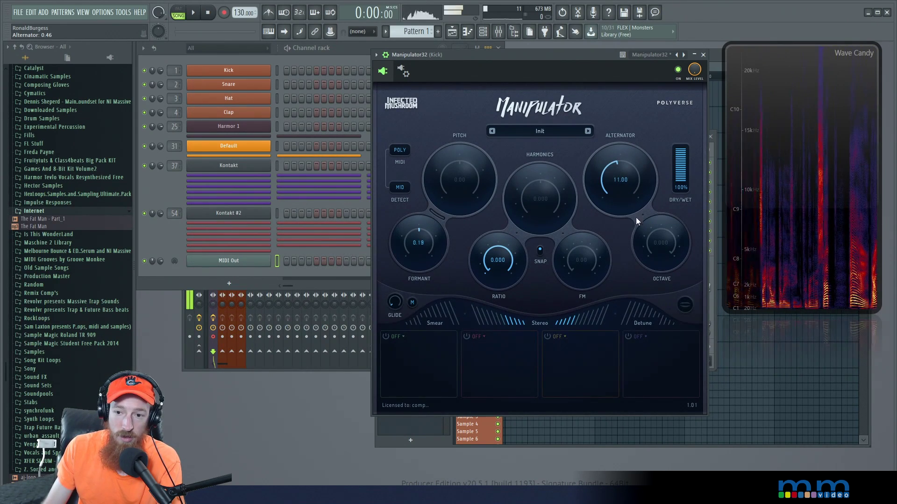
pyautogui.scroll(4, 661, 239)
pyautogui.moveTo(661, 237); pyautogui.dragTo(660, 241)
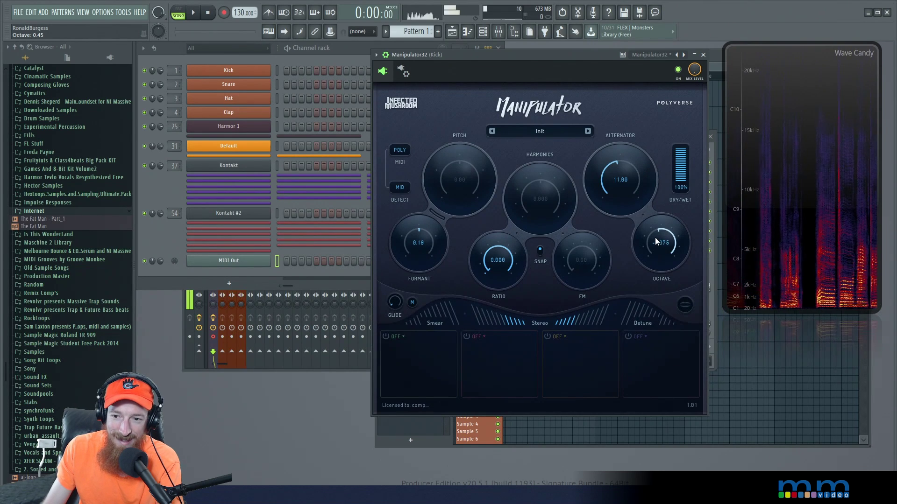
pyautogui.moveTo(658, 236); pyautogui.dragTo(652, 255)
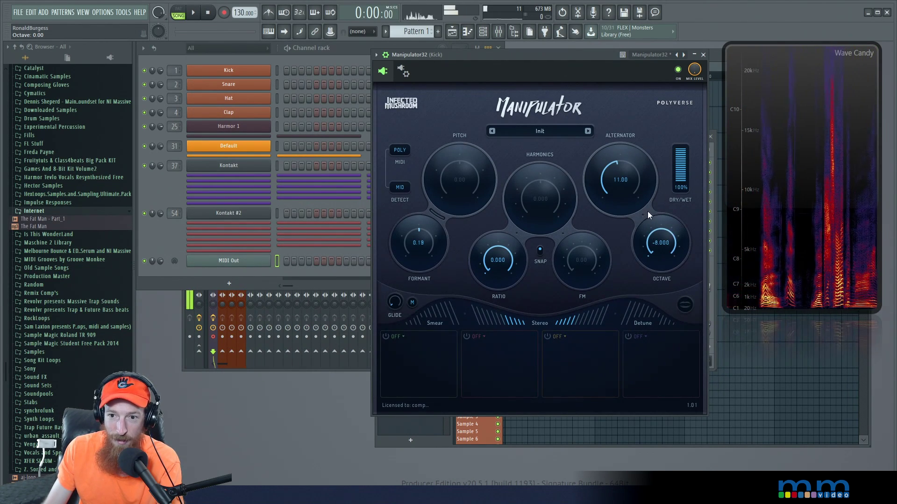
pyautogui.moveTo(616, 175); pyautogui.dragTo(612, 192)
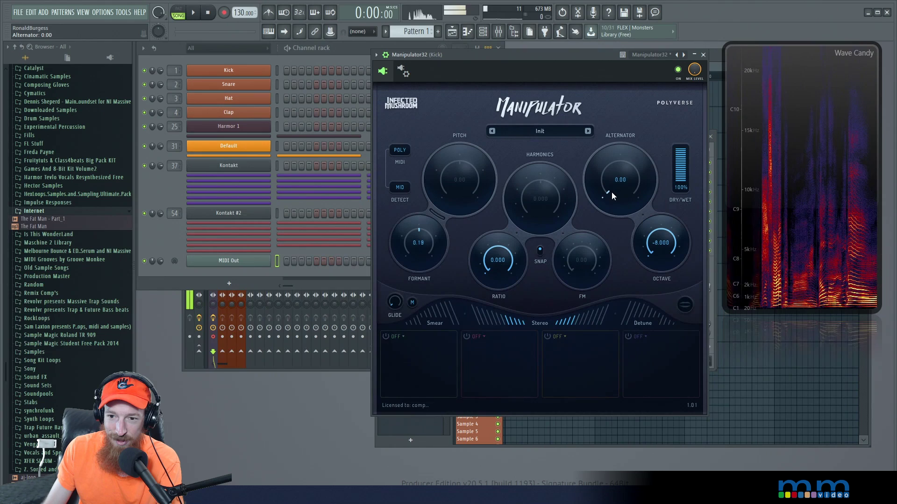
pyautogui.doubleClick(656, 245)
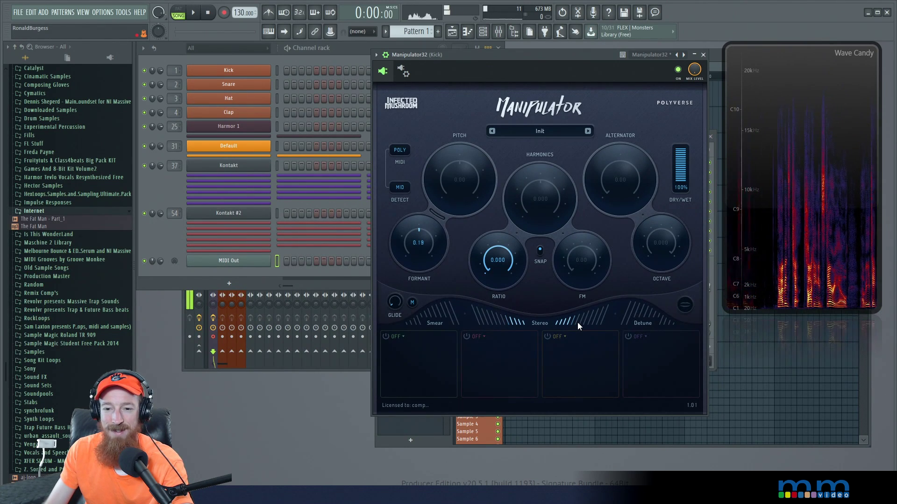
# - Audition the Stereo control at a wide setting and bring it down to a narrow amount
pyautogui.scroll(6, 551, 326)
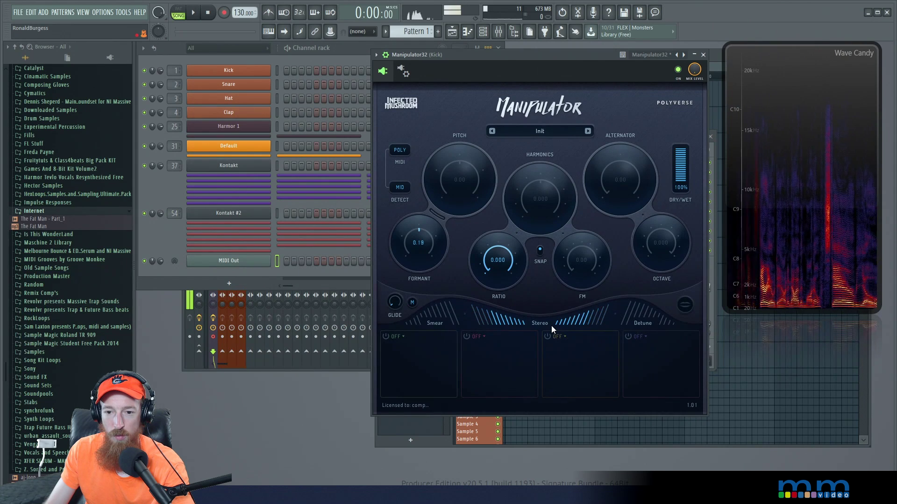
pyautogui.scroll(-6, 551, 326)
pyautogui.scroll(1, 551, 325)
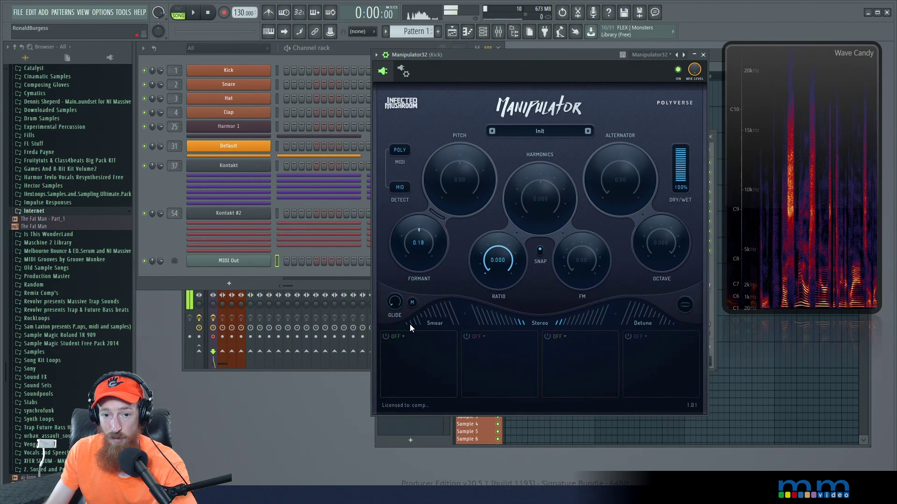
# - Audition Smear at increasing amounts, including 0.30, and return it to 0.00
pyautogui.scroll(2, 410, 324)
pyautogui.moveTo(420, 324); pyautogui.dragTo(441, 324)
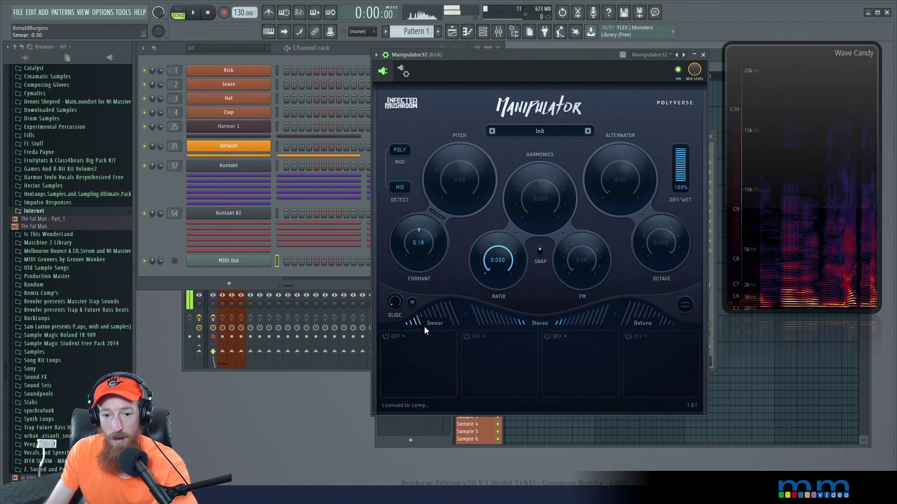
pyautogui.scroll(-6, 433, 321)
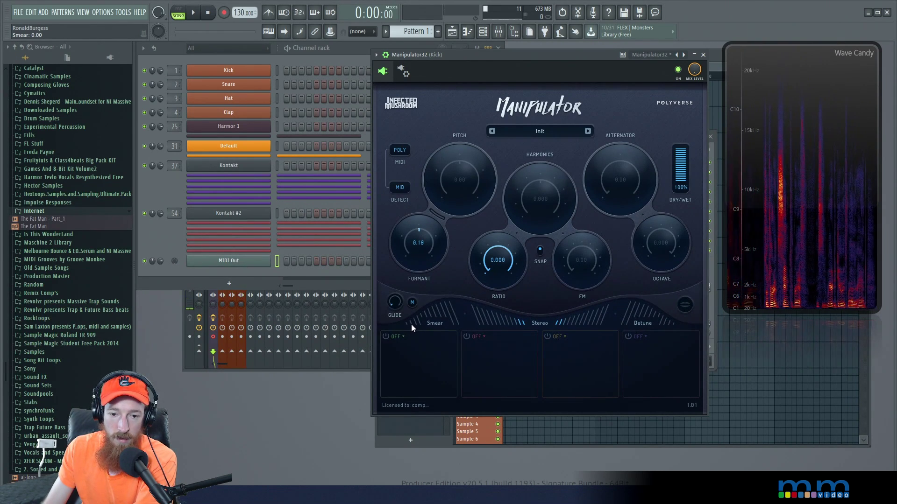
pyautogui.moveTo(413, 326)
pyautogui.mouseDown()
pyautogui.moveTo(439, 316)
pyautogui.moveTo(396, 324)
pyautogui.mouseUp()
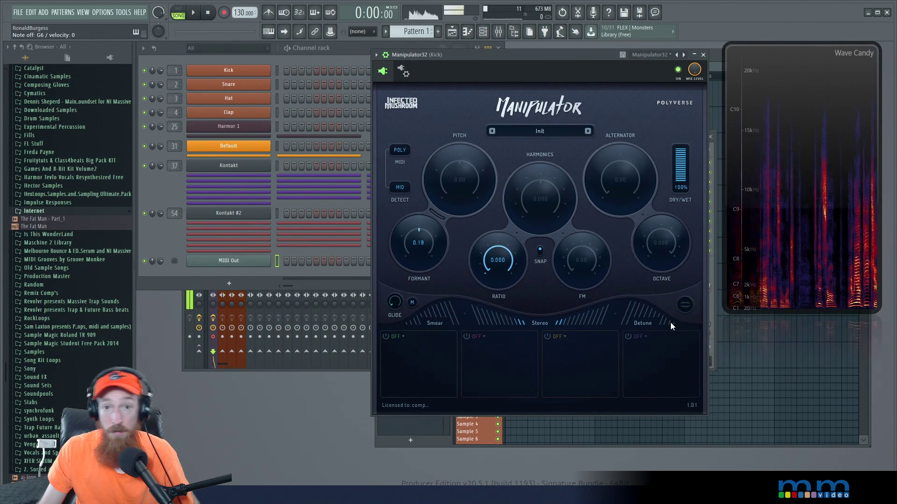
# - Audition Detune and return it to zero, and reset the Formant to 0.00
pyautogui.moveTo(669, 319); pyautogui.dragTo(659, 320)
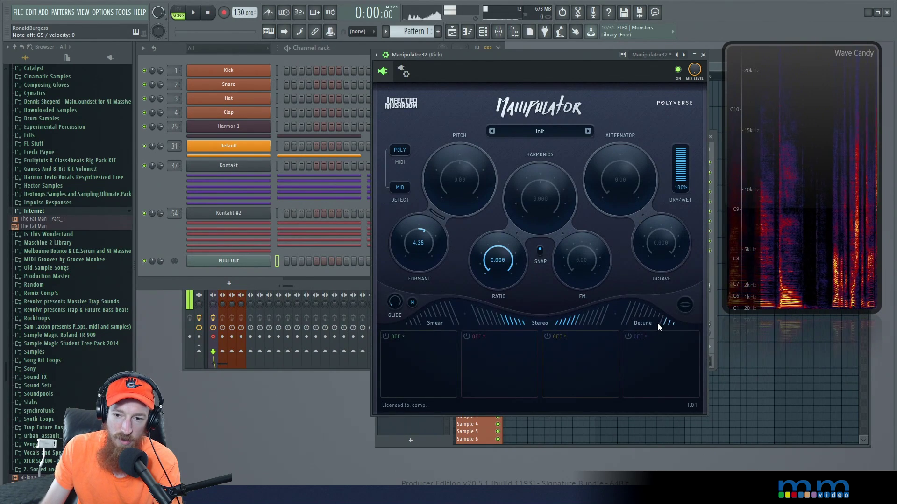
pyautogui.moveTo(662, 321)
pyautogui.mouseDown()
pyautogui.moveTo(627, 320)
pyautogui.moveTo(669, 327)
pyautogui.moveTo(657, 311)
pyautogui.mouseUp()
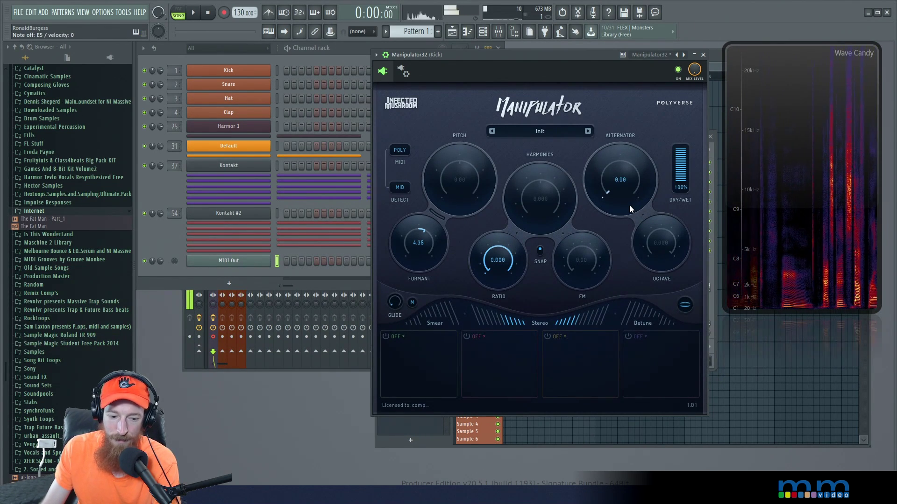
pyautogui.moveTo(418, 243); pyautogui.dragTo(420, 246)
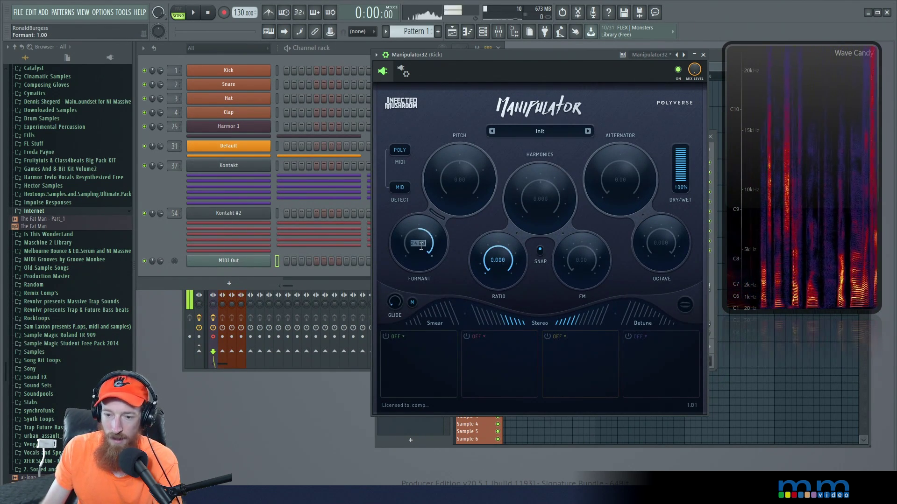
pyautogui.doubleClick(419, 245)
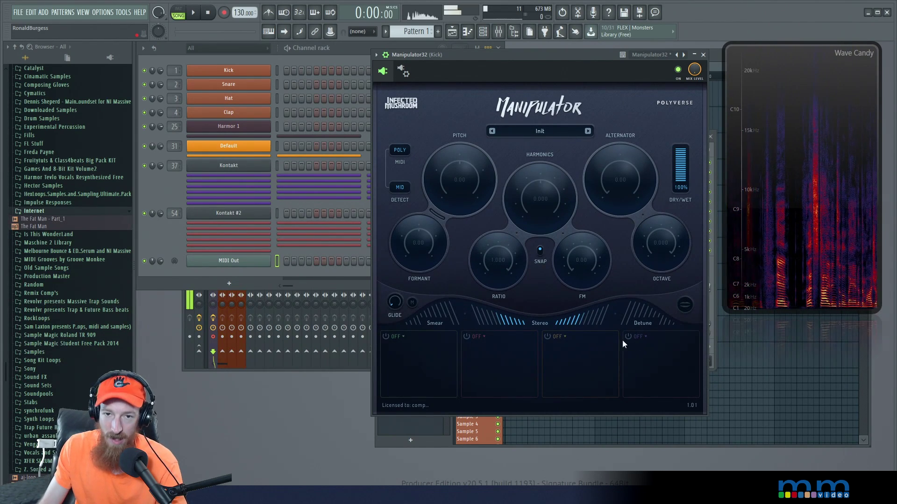
# - Assign a Meta Knob to the first modulation slot
pyautogui.click(401, 336)
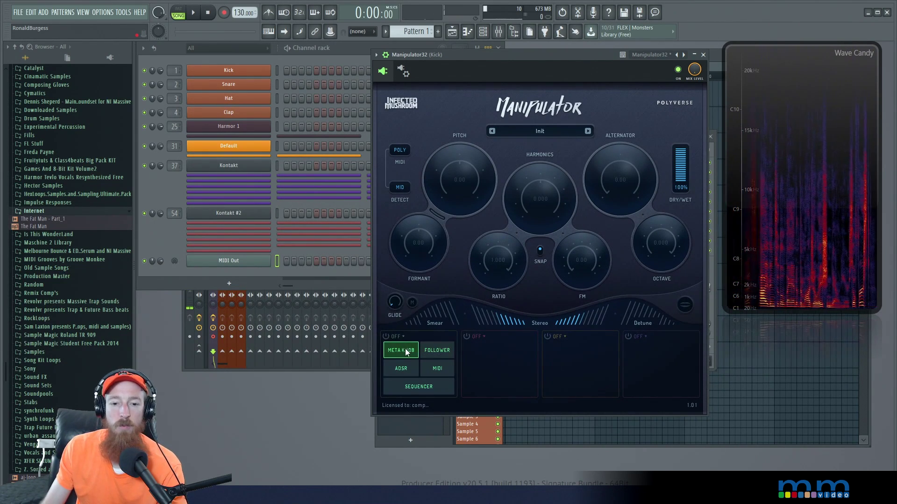
pyautogui.click(407, 349)
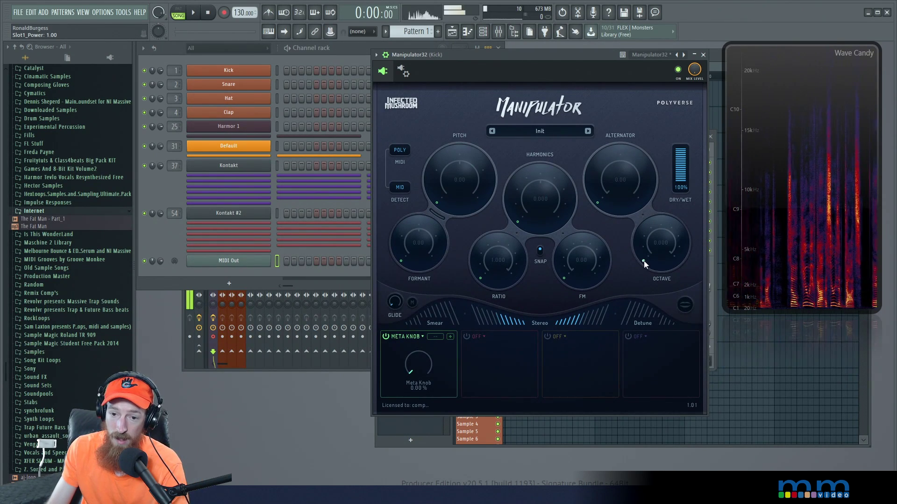
# - Try an ADSR envelope in the second modulation slot and switch that slot off
pyautogui.click(481, 337)
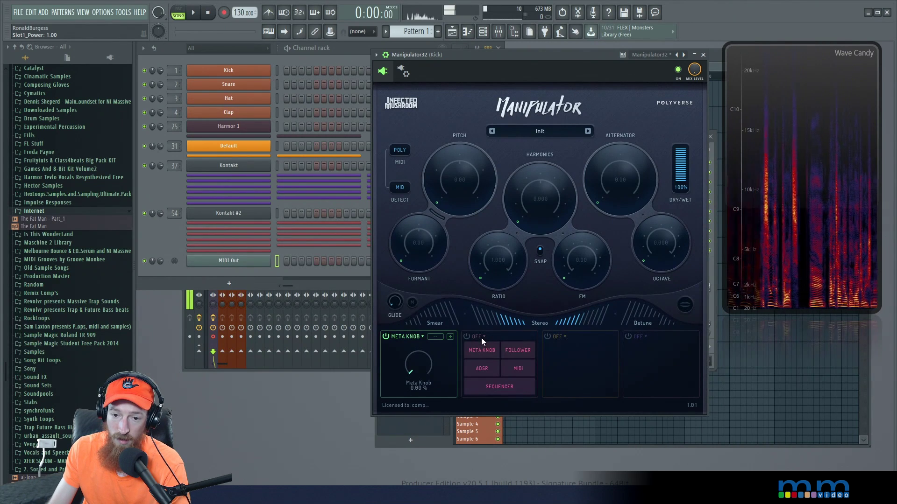
pyautogui.click(483, 369)
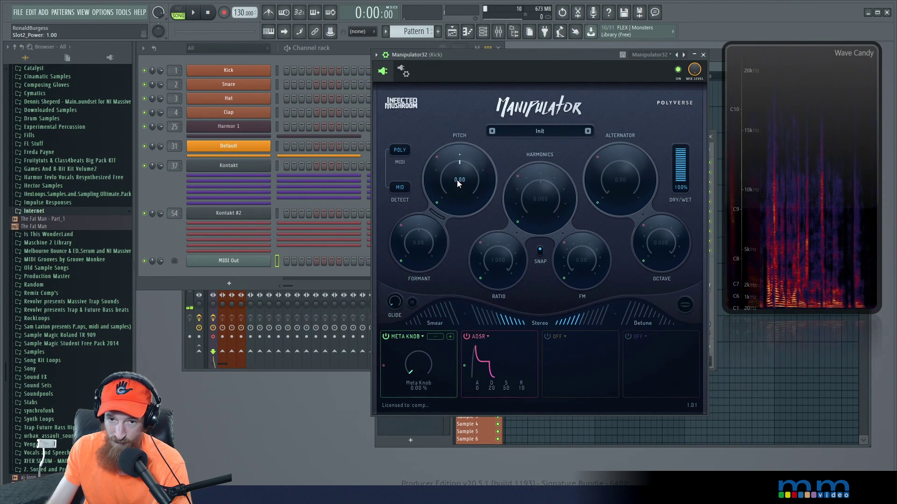
pyautogui.click(488, 336)
pyautogui.click(468, 336)
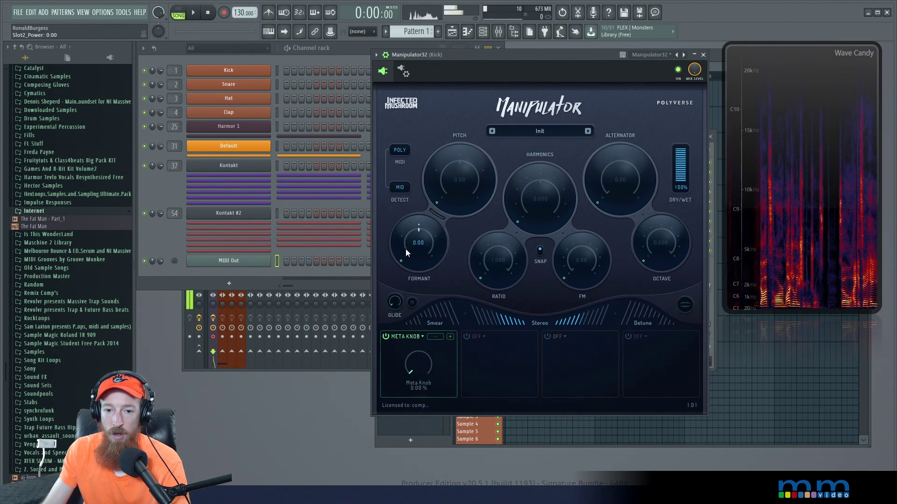
# - Map the Meta Knob to Formant at 0.63, Harmonics at 0.25 and Alternator at 0.69, and sweep it up to 100.00%
pyautogui.moveTo(402, 261); pyautogui.dragTo(402, 253)
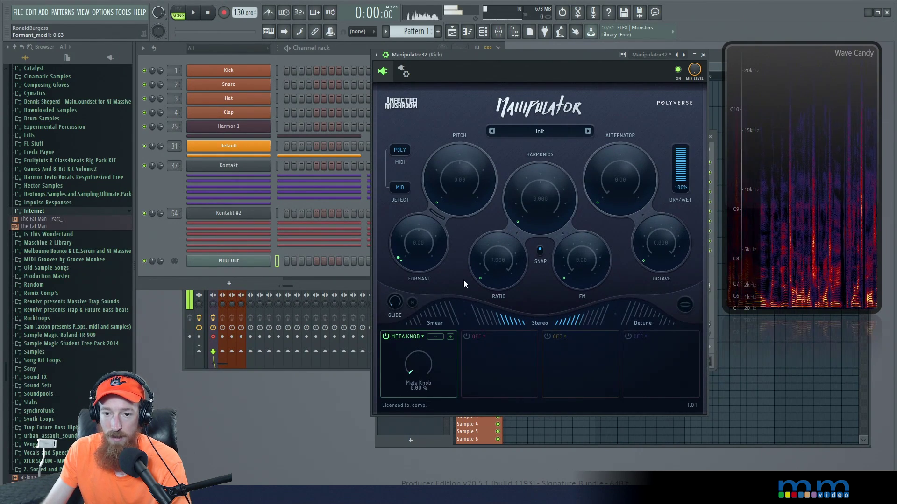
pyautogui.moveTo(517, 223); pyautogui.dragTo(523, 228)
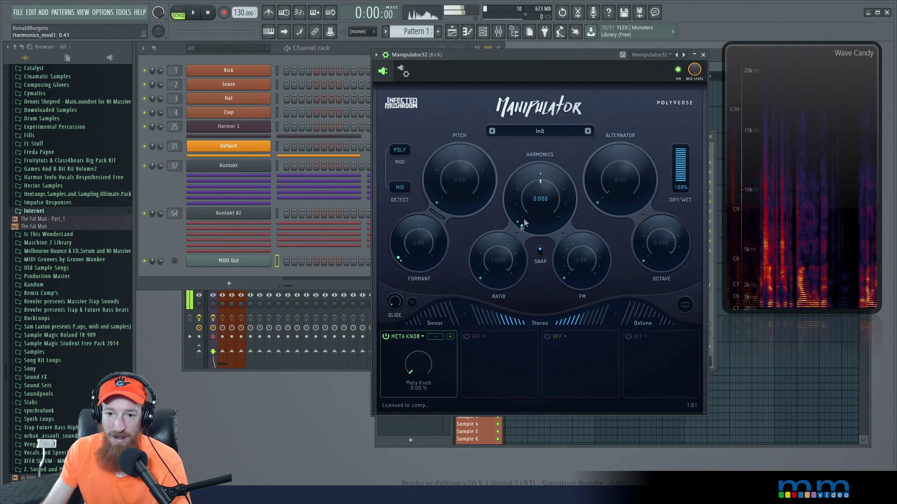
pyautogui.moveTo(518, 225); pyautogui.dragTo(526, 229)
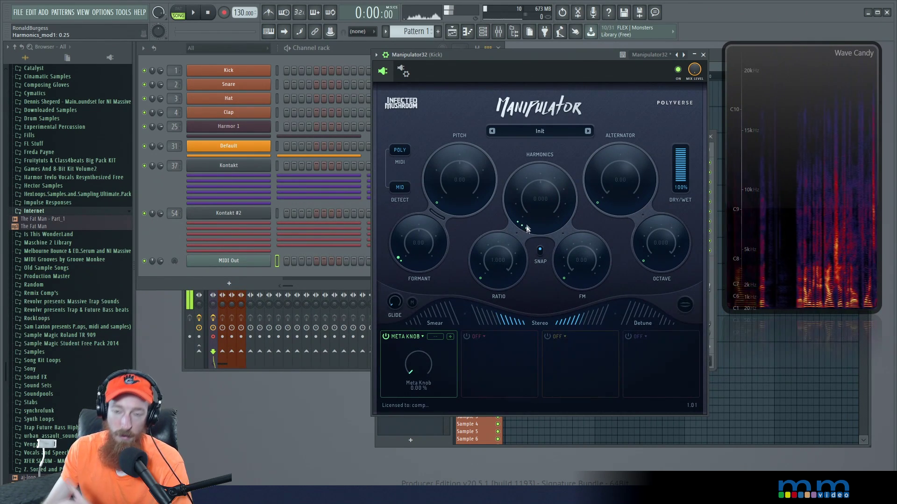
pyautogui.moveTo(598, 206); pyautogui.dragTo(597, 197)
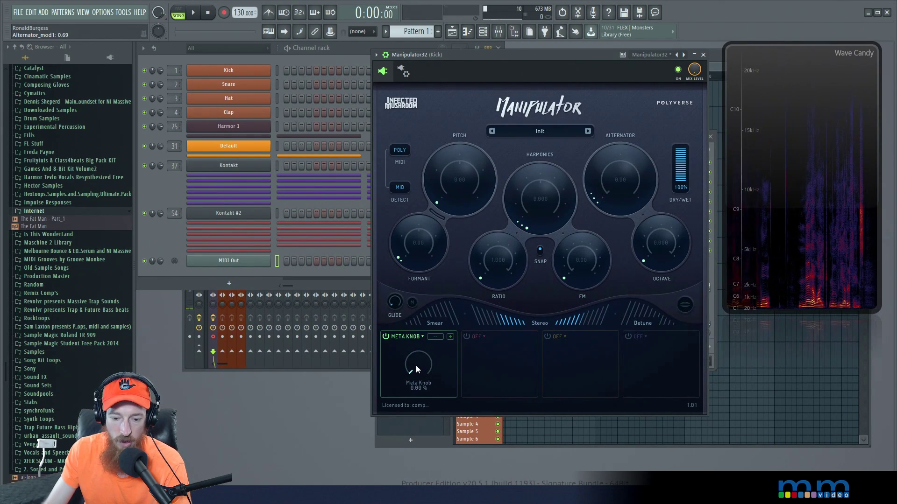
pyautogui.moveTo(416, 366)
pyautogui.mouseDown()
pyautogui.moveTo(418, 356)
pyautogui.moveTo(424, 365)
pyautogui.mouseUp()
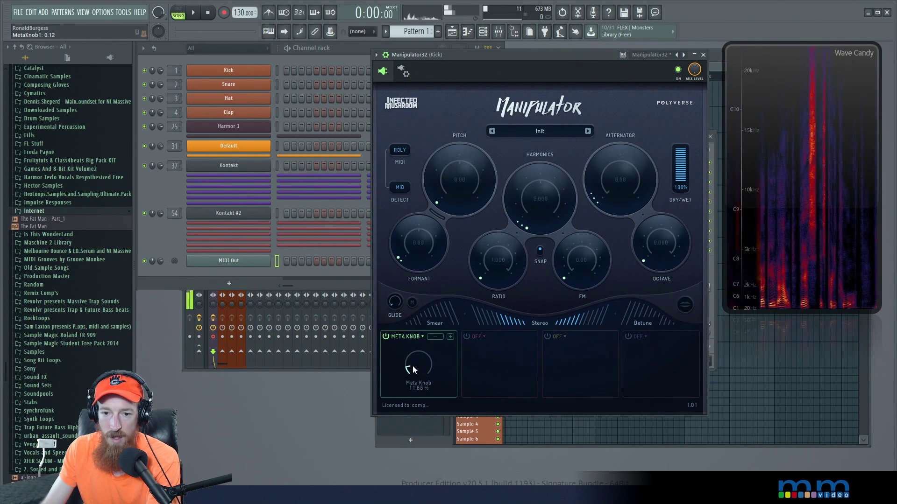
pyautogui.moveTo(413, 365); pyautogui.dragTo(425, 364)
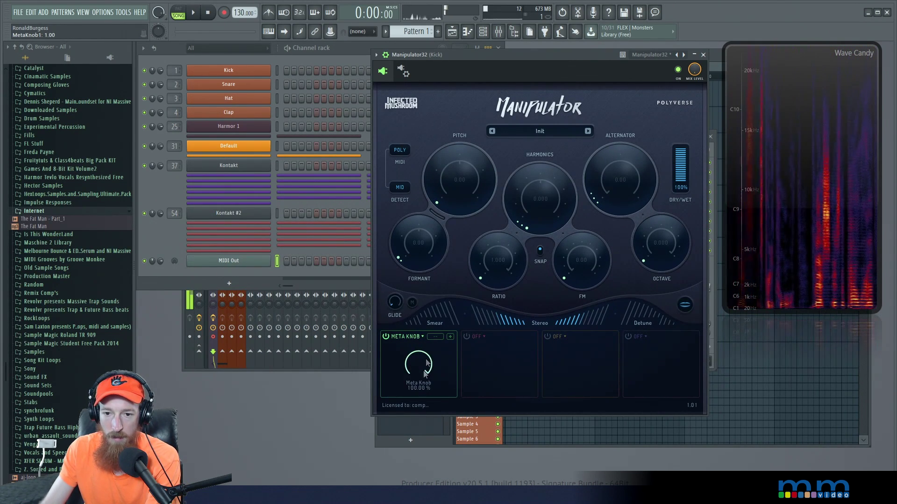
# - Adjust the Harmonics modulation amount, set Formant modulation to 0.69, and sweep the Meta Knob back down to 0.00%
pyautogui.moveTo(526, 226); pyautogui.dragTo(532, 246)
pyautogui.moveTo(395, 288); pyautogui.dragTo(393, 262)
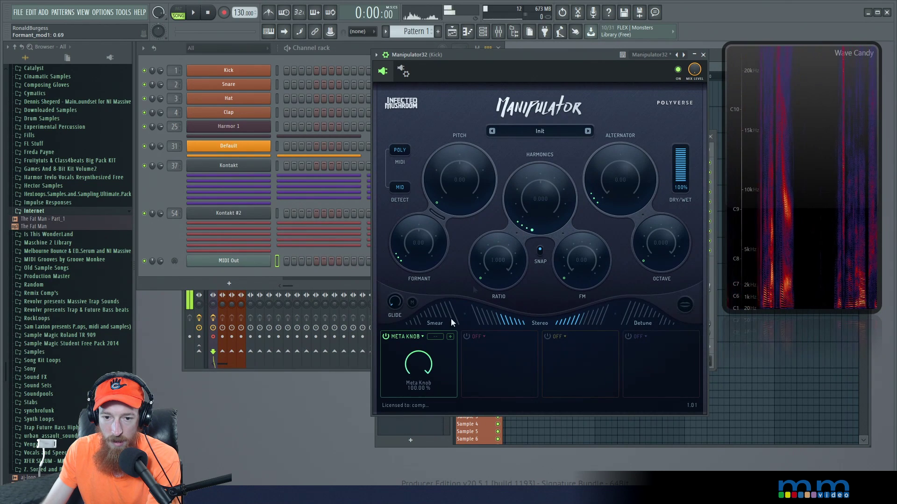
pyautogui.moveTo(416, 365); pyautogui.dragTo(415, 366)
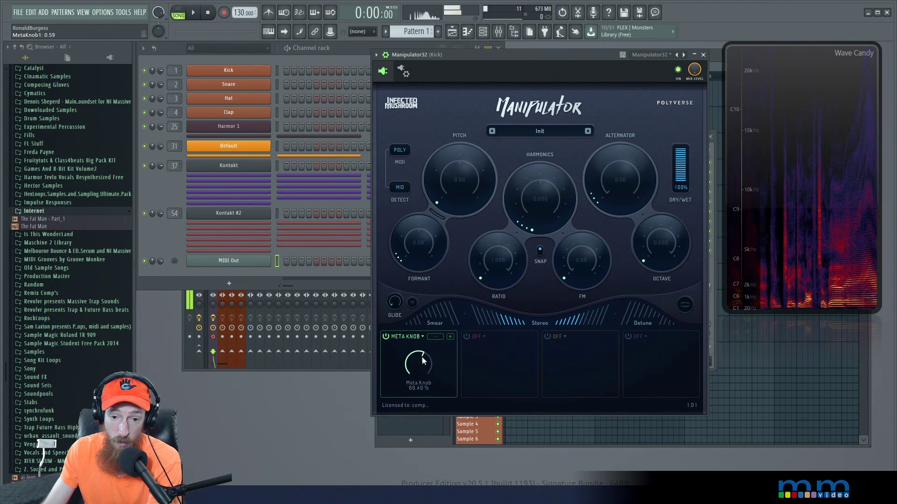
pyautogui.moveTo(411, 374); pyautogui.dragTo(411, 380)
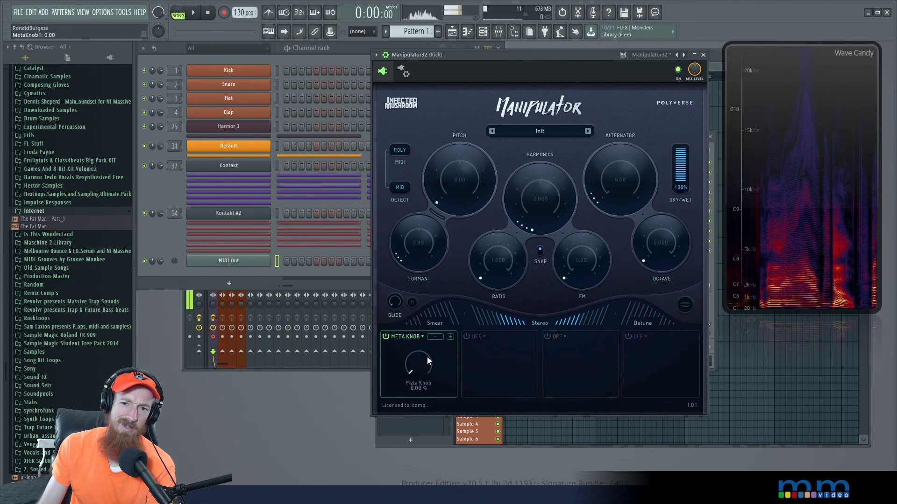
# - Add Meta Knobs to the second and third slots, modulating the first slot's knob by 1.00 and 0.72
pyautogui.click(478, 338)
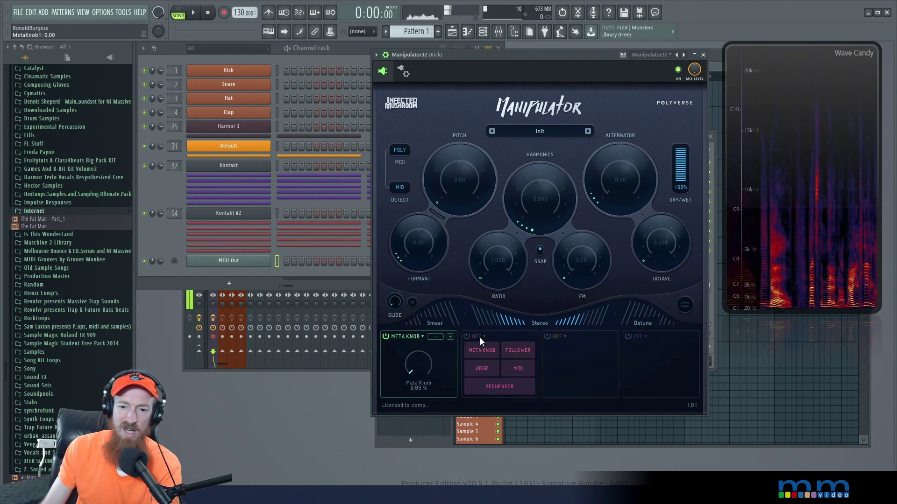
pyautogui.click(473, 352)
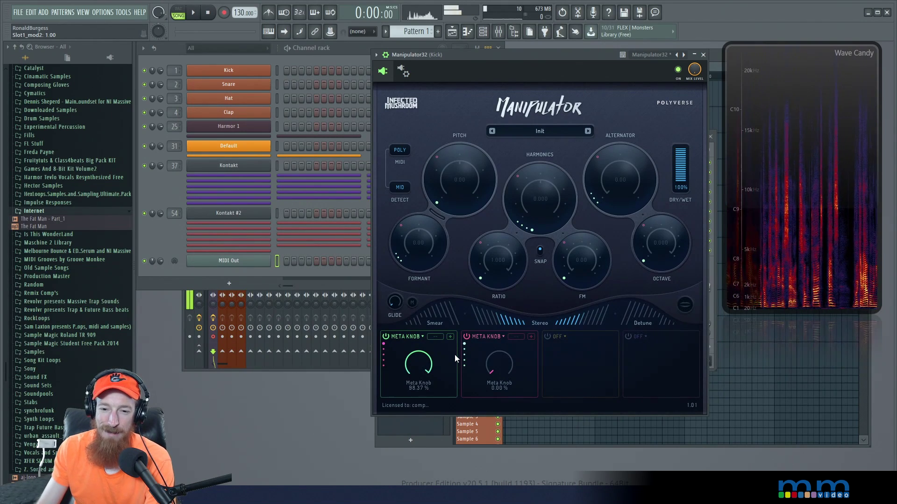
pyautogui.click(559, 343)
pyautogui.click(562, 348)
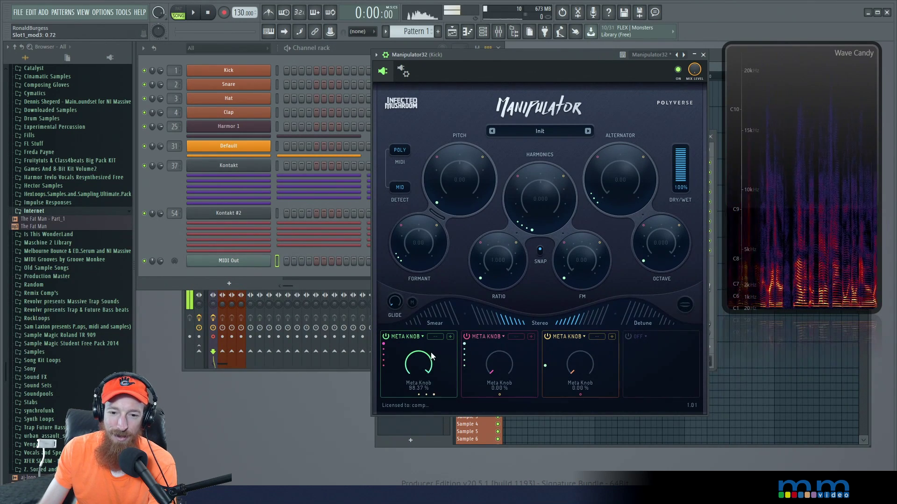
# - Switch off the Meta Knobs in all three modulation slots
pyautogui.click(547, 336)
pyautogui.click(466, 337)
pyautogui.click(386, 336)
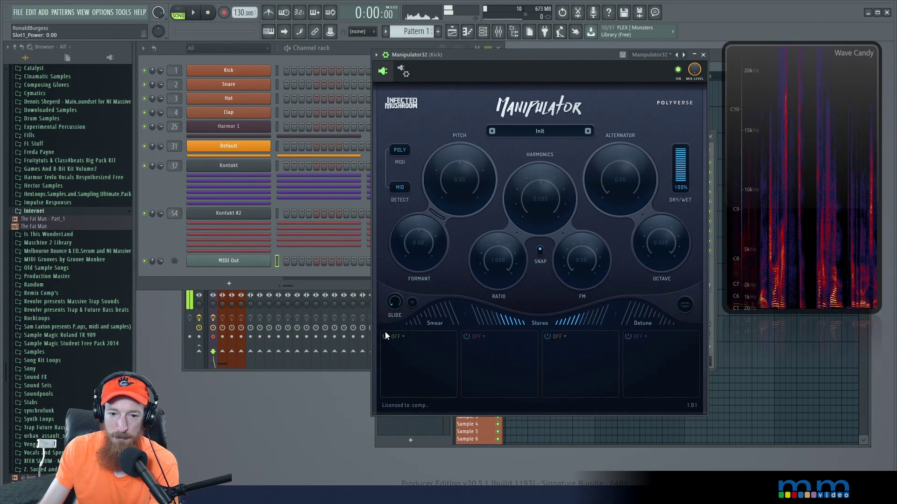
# - Switch on the first modulation slot, try it as a Follower, and switch it off
pyautogui.click(386, 336)
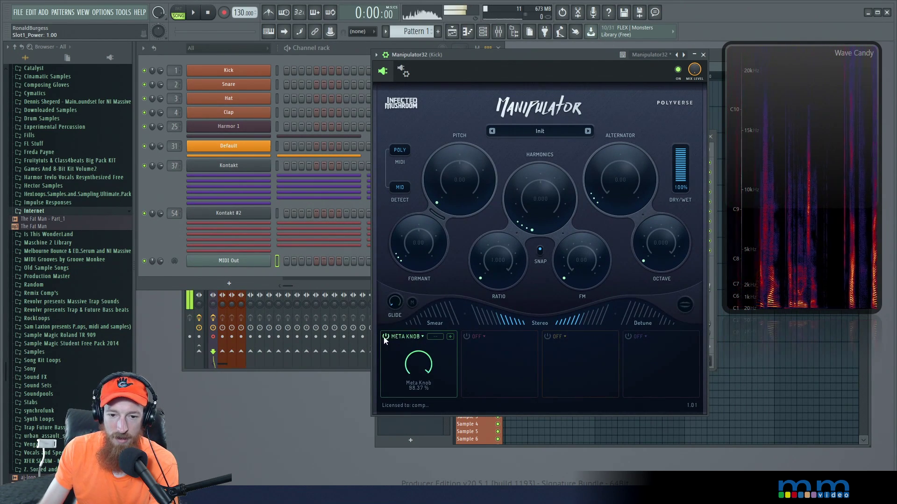
pyautogui.click(406, 337)
pyautogui.click(405, 351)
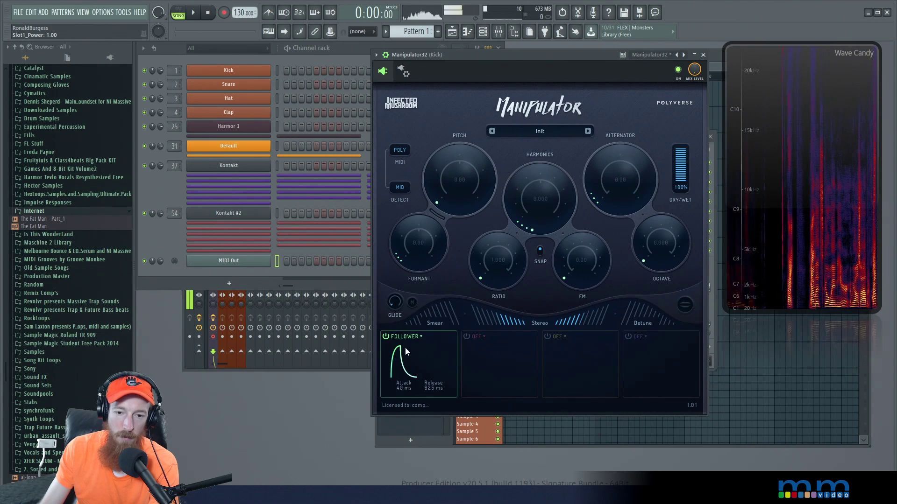
pyautogui.click(386, 336)
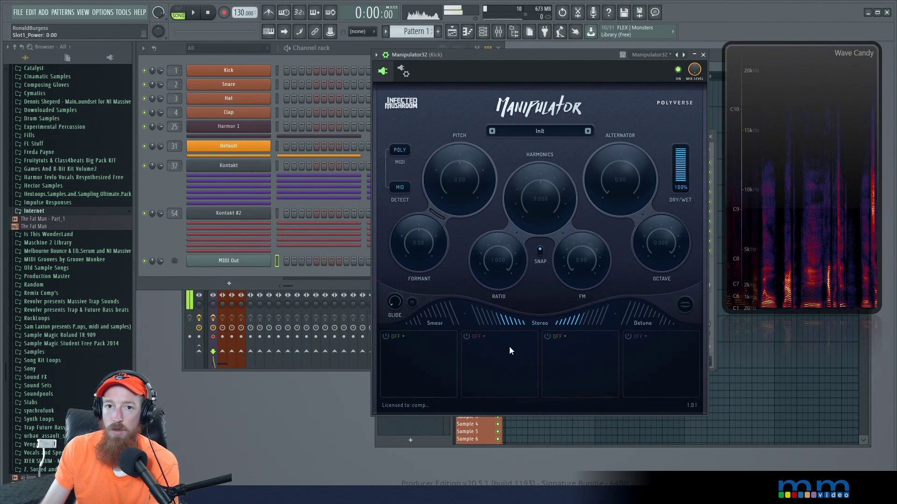
# - Try the MIDI modulator in the second slot and switch it off
pyautogui.click(482, 342)
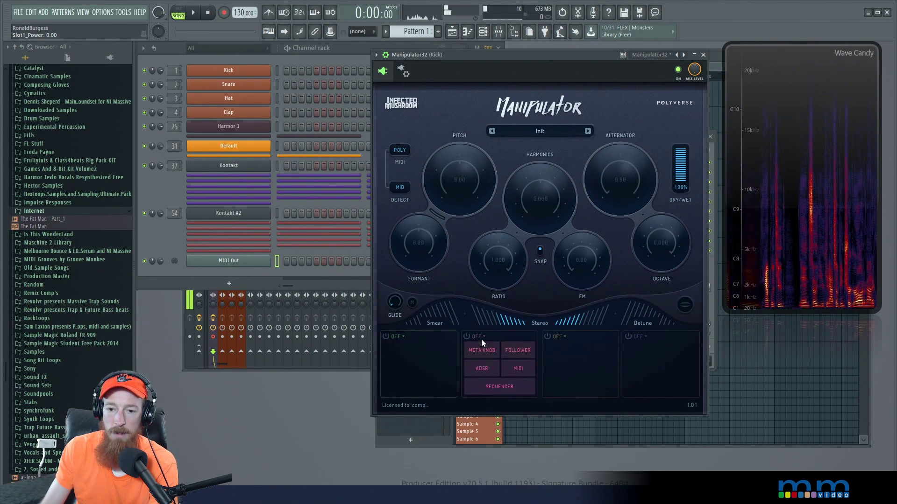
pyautogui.click(519, 368)
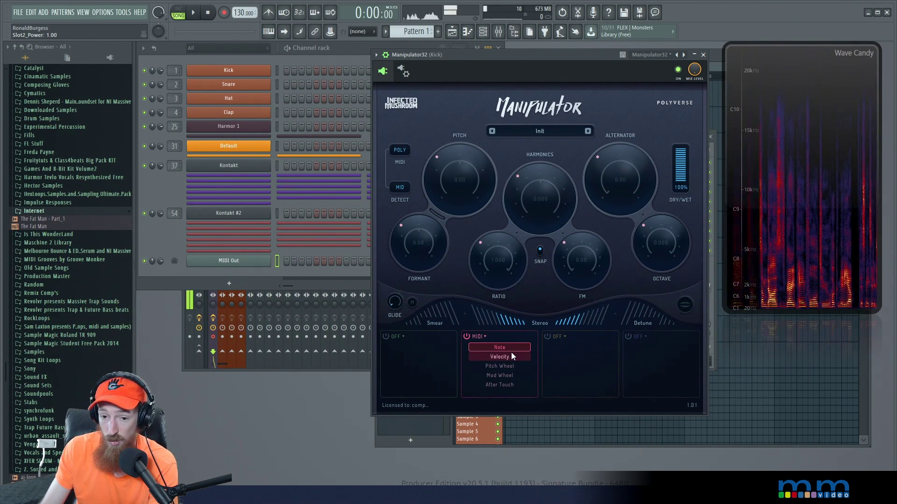
pyautogui.click(465, 337)
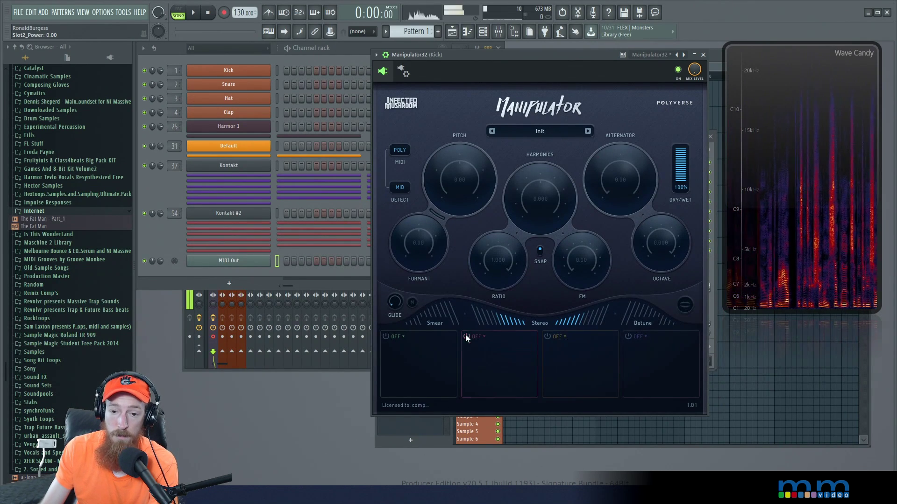
# - Try the Sequencer modulator in the second slot, browsing its patterns, and switch it off
pyautogui.click(478, 337)
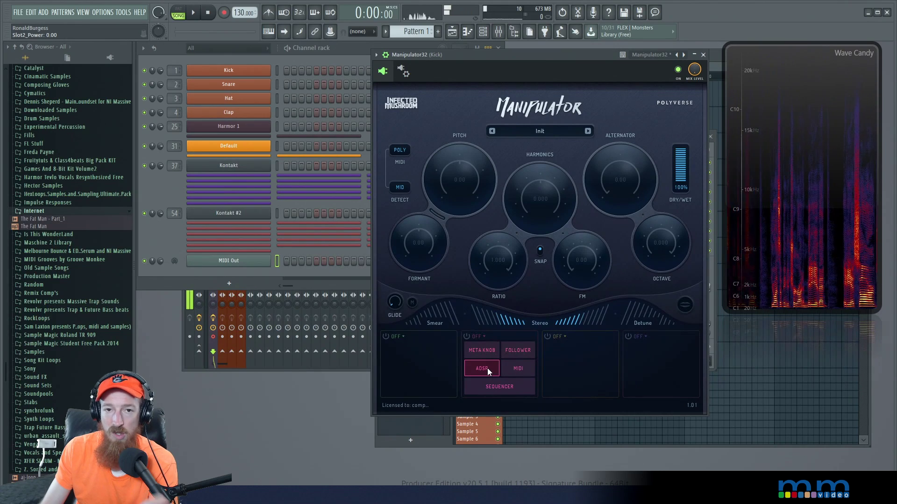
pyautogui.click(495, 391)
pyautogui.scroll(5, 532, 334)
pyautogui.scroll(3, 531, 334)
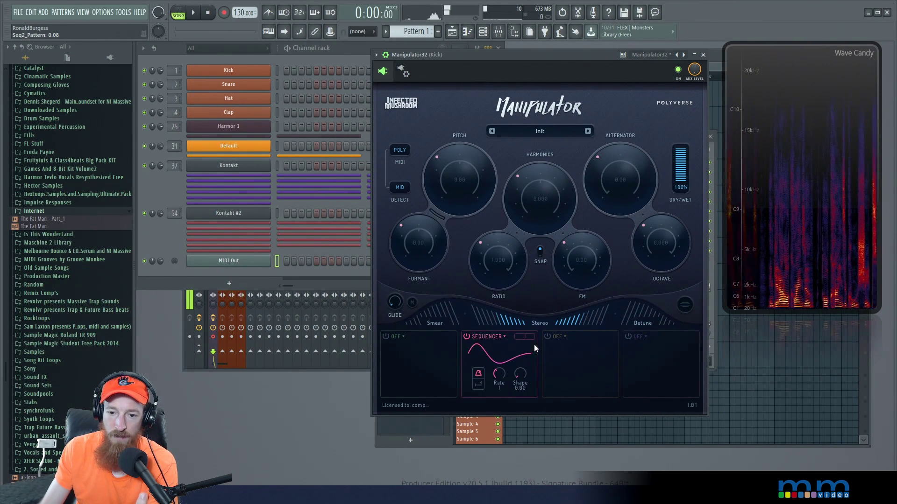
pyautogui.click(468, 338)
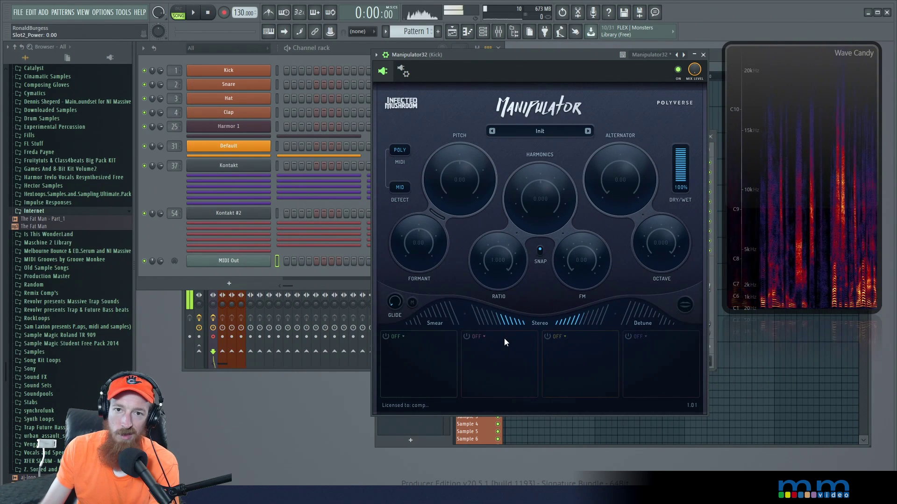
# - Try a Meta Knob in the second slot, toggling its unipolar/bipolar mode, and switch it off
pyautogui.click(483, 336)
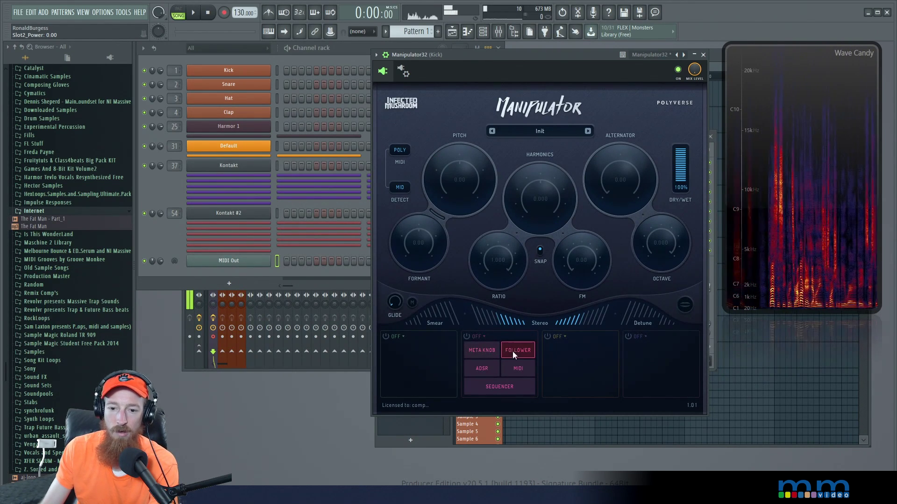
pyautogui.click(492, 349)
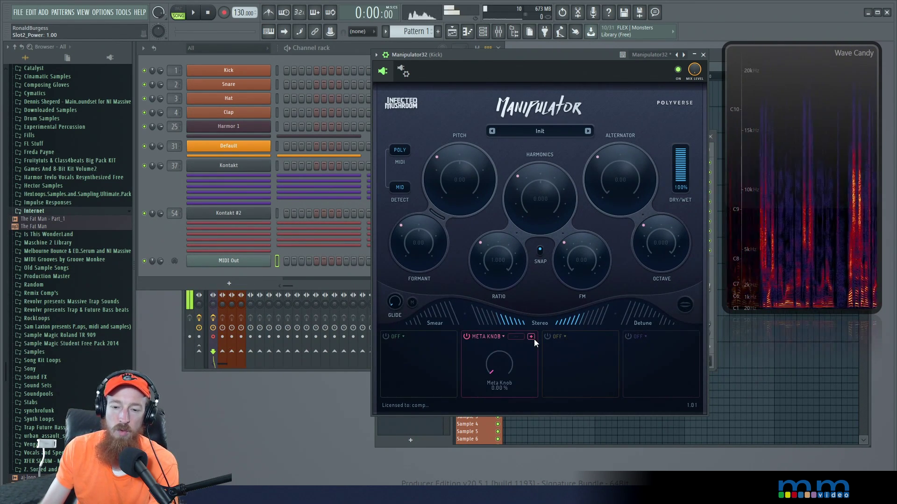
pyautogui.click(530, 338)
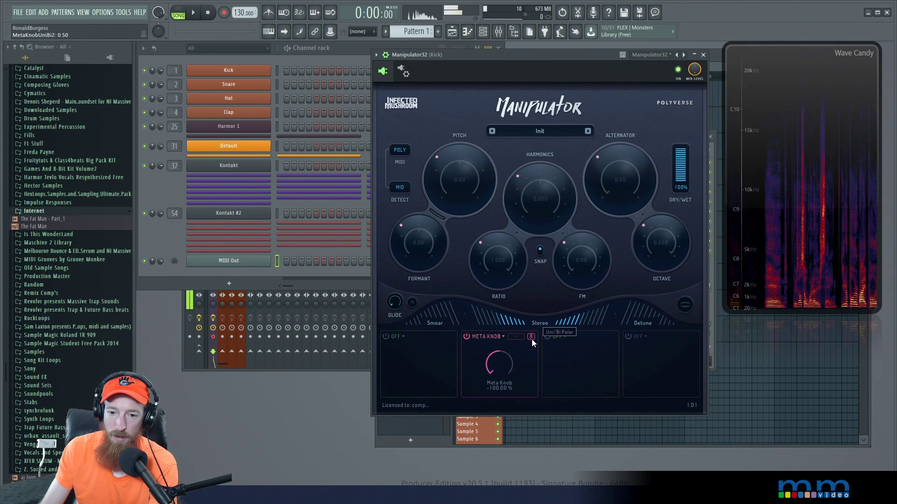
pyautogui.click(532, 339)
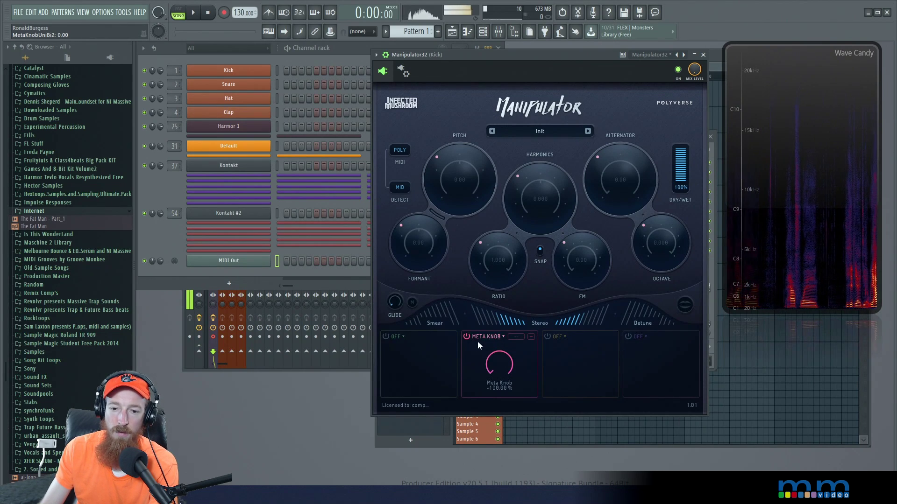
pyautogui.click(466, 337)
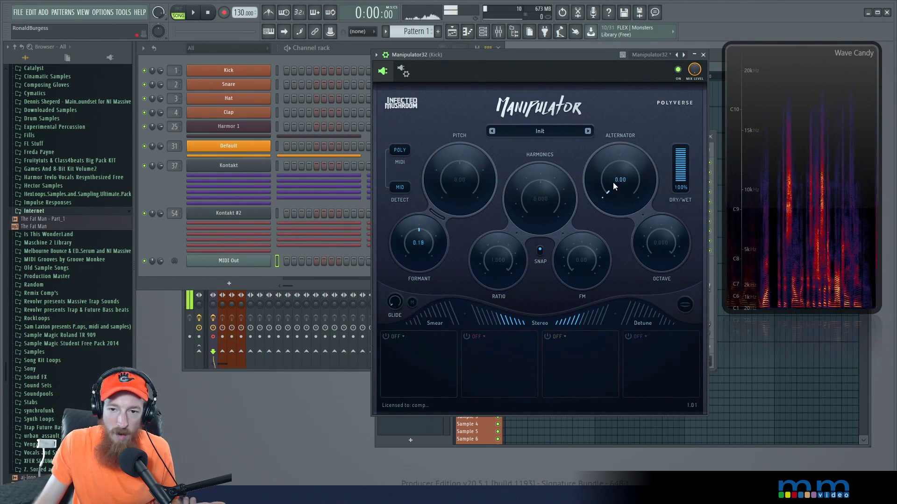
# - Load the Robotize preset from the Morphs category and lower its Robotize knob to 0.00%
pyautogui.click(538, 128)
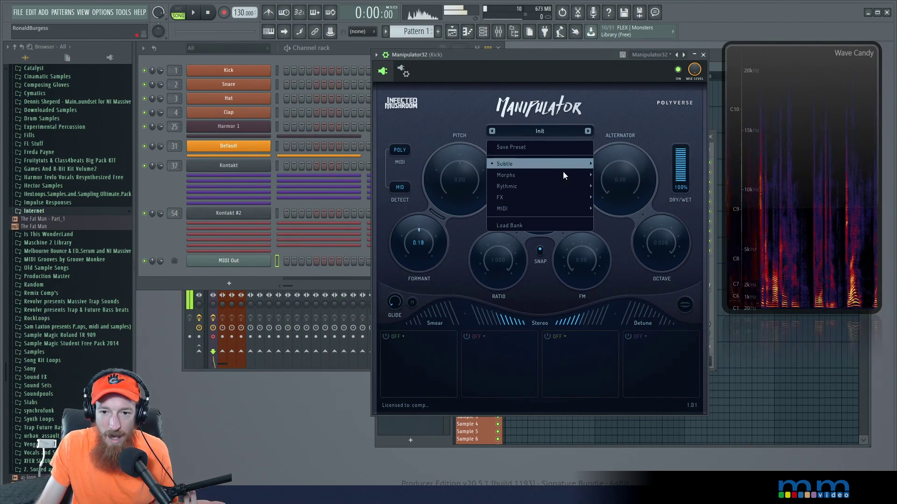
pyautogui.moveTo(565, 175)
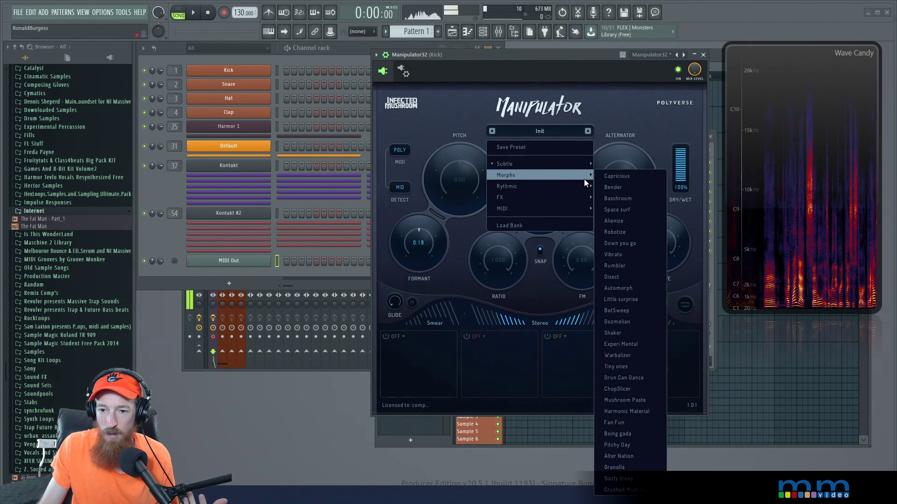
pyautogui.click(632, 232)
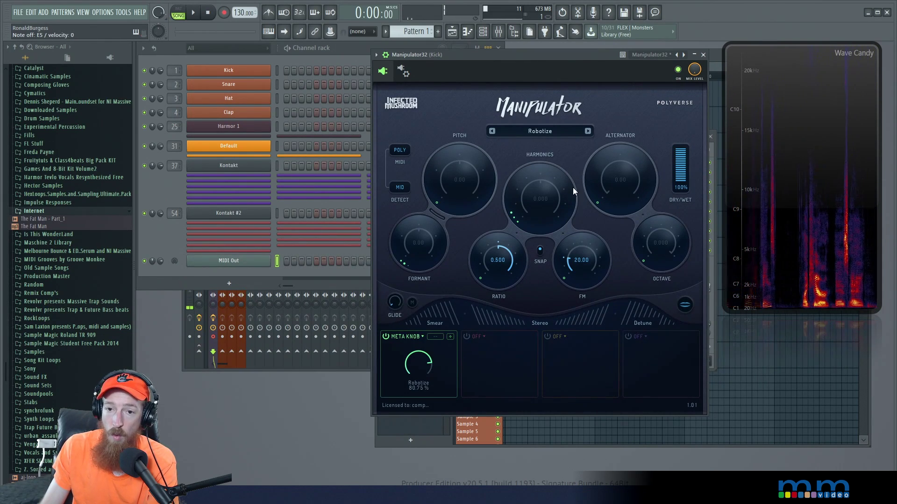
pyautogui.moveTo(419, 362); pyautogui.dragTo(408, 380)
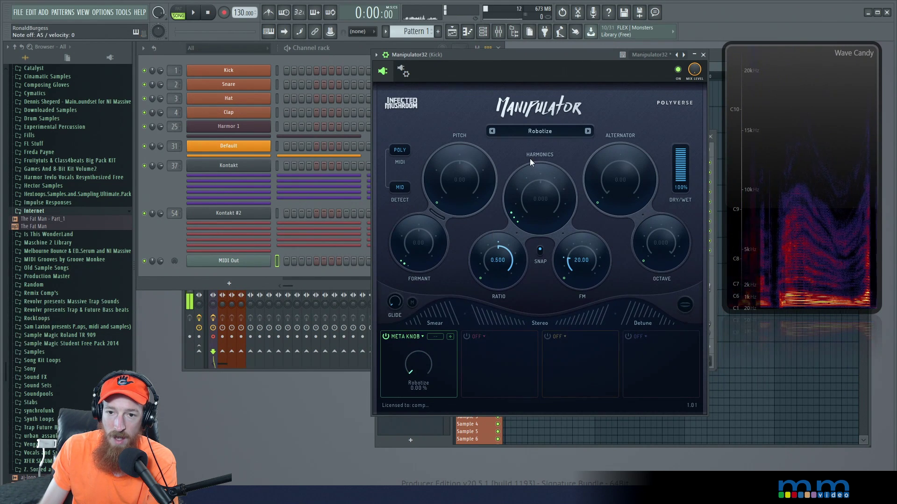
# - Load the Warbalizer preset from Morphs and audition the following presets one by one up to Alter Nation
pyautogui.click(547, 133)
pyautogui.moveTo(530, 174)
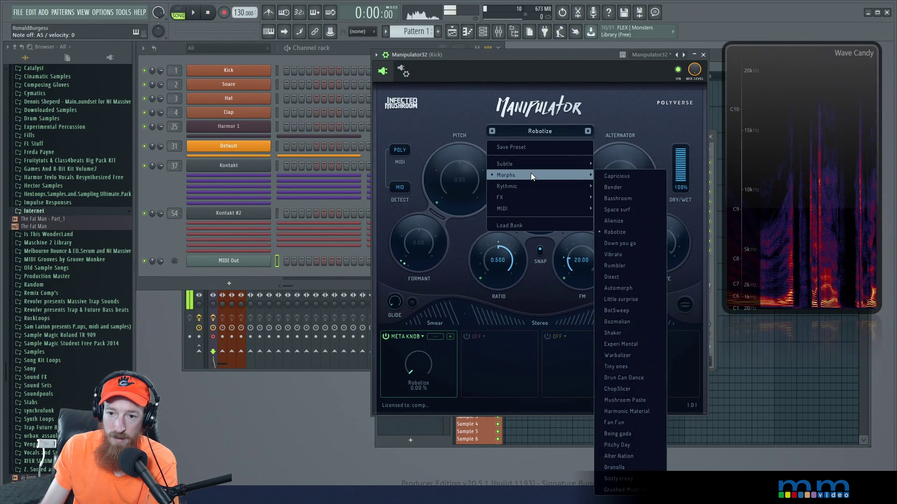
pyautogui.click(637, 354)
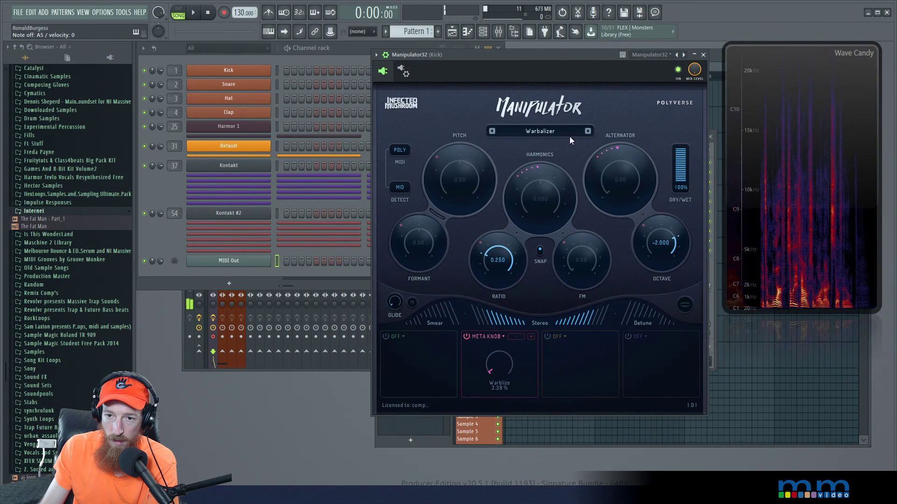
pyautogui.click(587, 132)
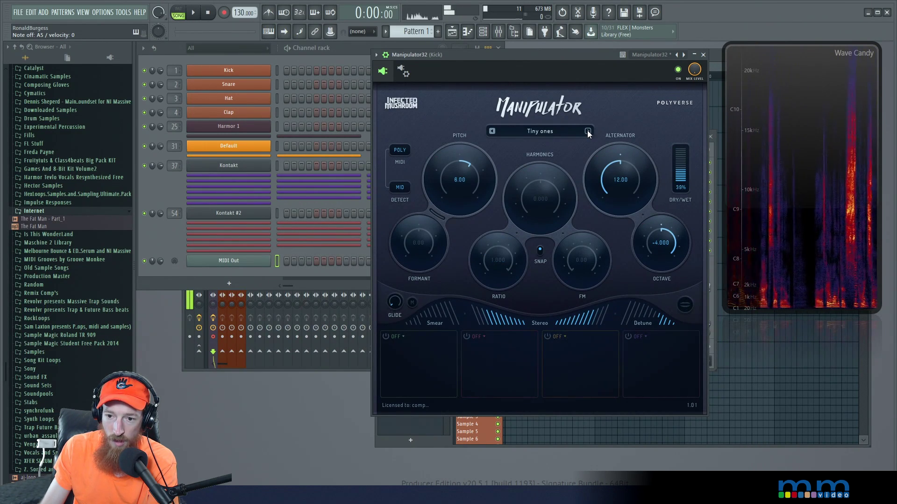
pyautogui.click(587, 131)
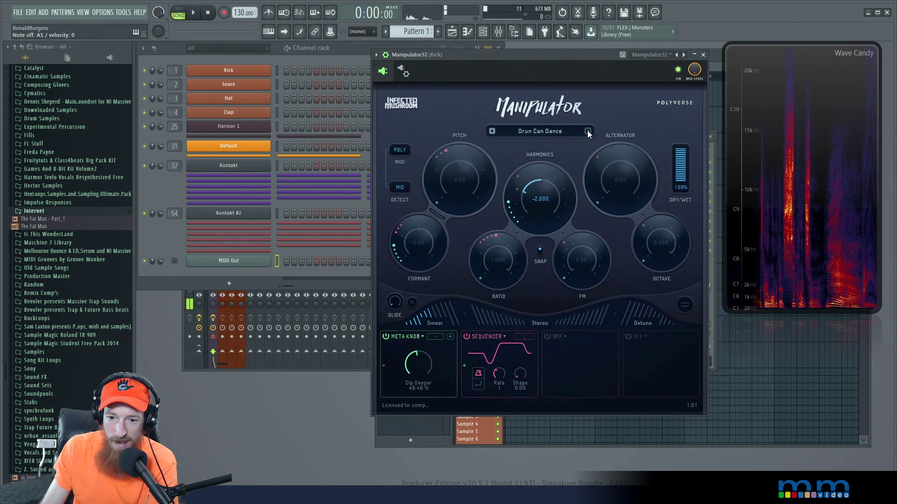
pyautogui.click(588, 132)
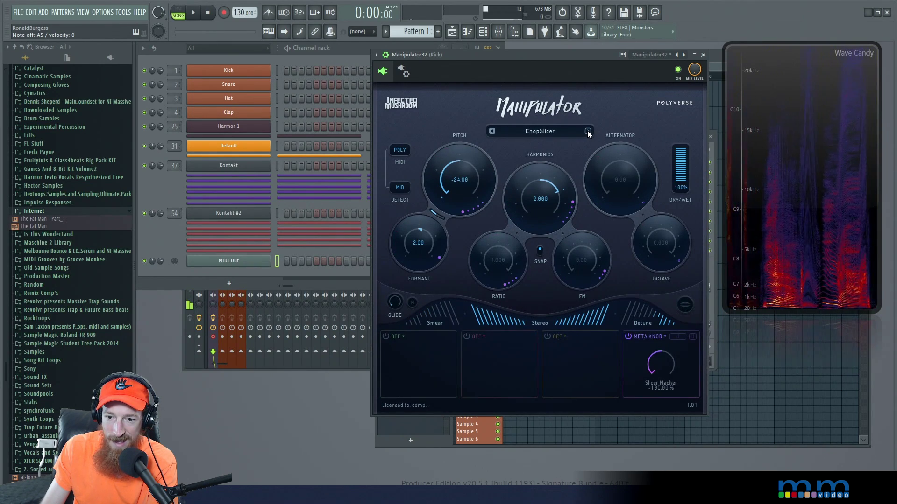
pyautogui.click(588, 132)
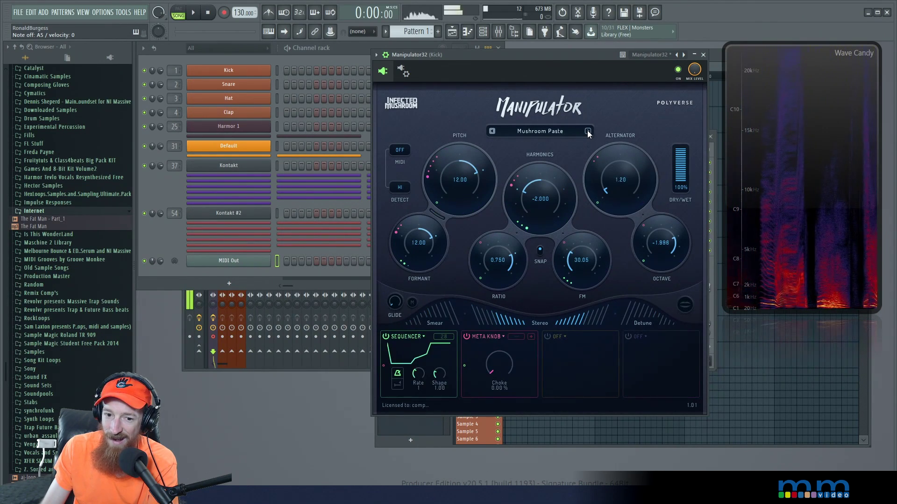
pyautogui.click(588, 132)
pyautogui.click(588, 131)
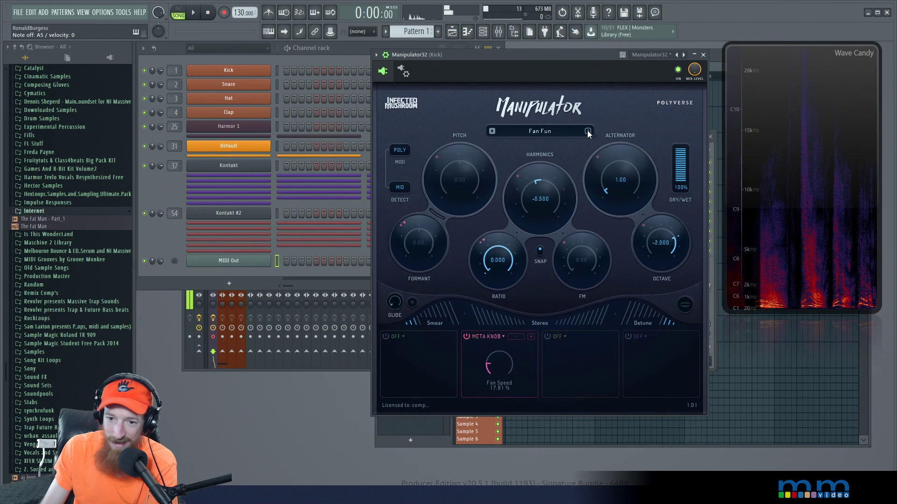
pyautogui.click(588, 131)
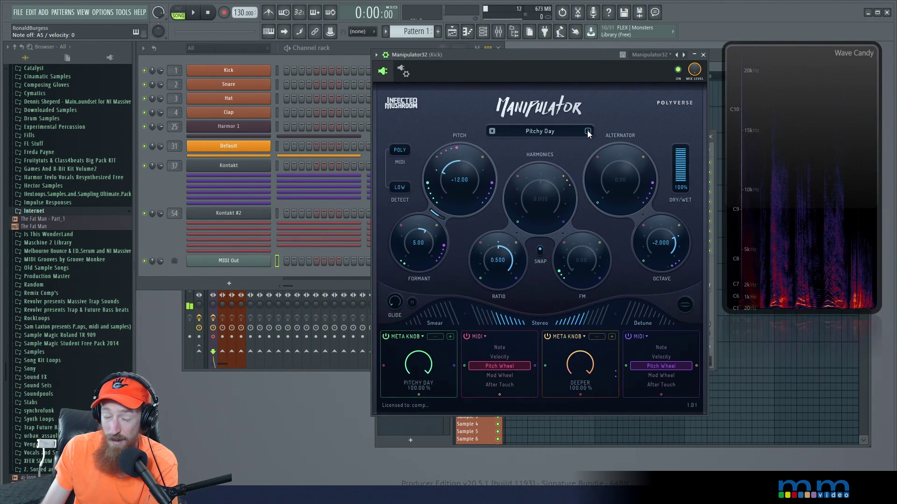
pyautogui.click(588, 131)
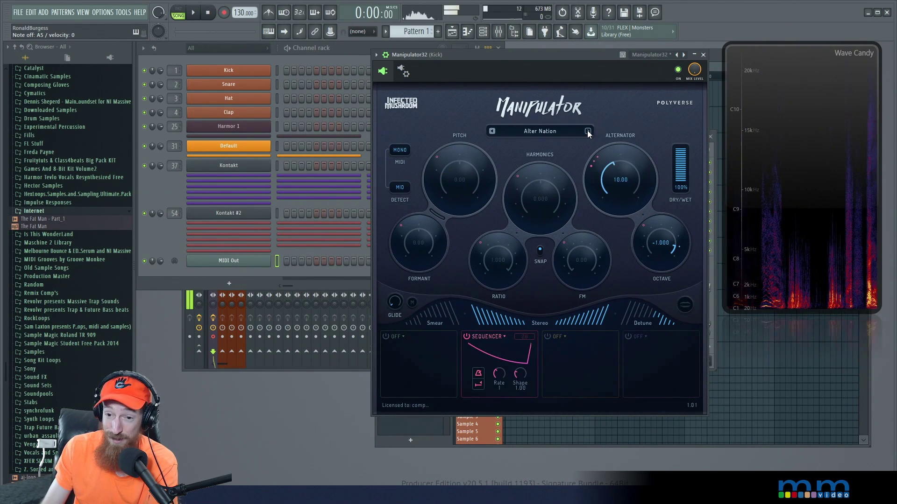
# - Reset the plugin by loading the Init preset from the Subtle category
pyautogui.click(555, 130)
pyautogui.click(621, 102)
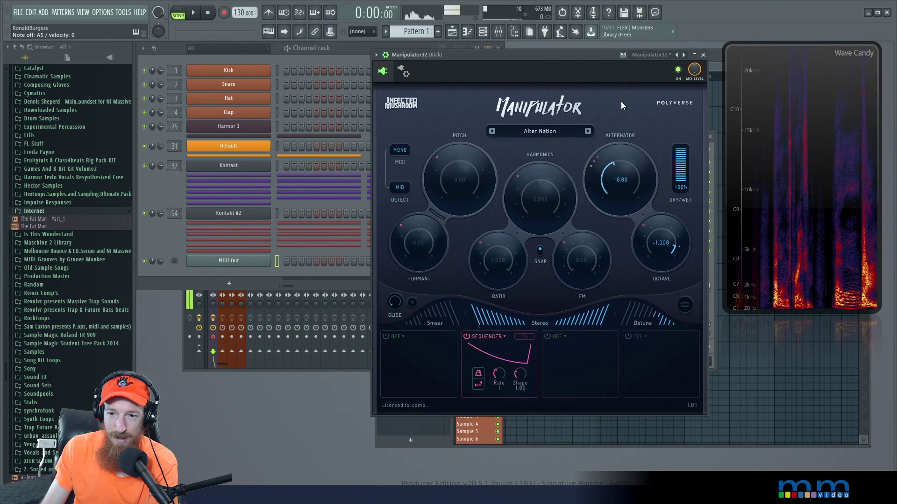
pyautogui.click(542, 132)
pyautogui.moveTo(566, 165)
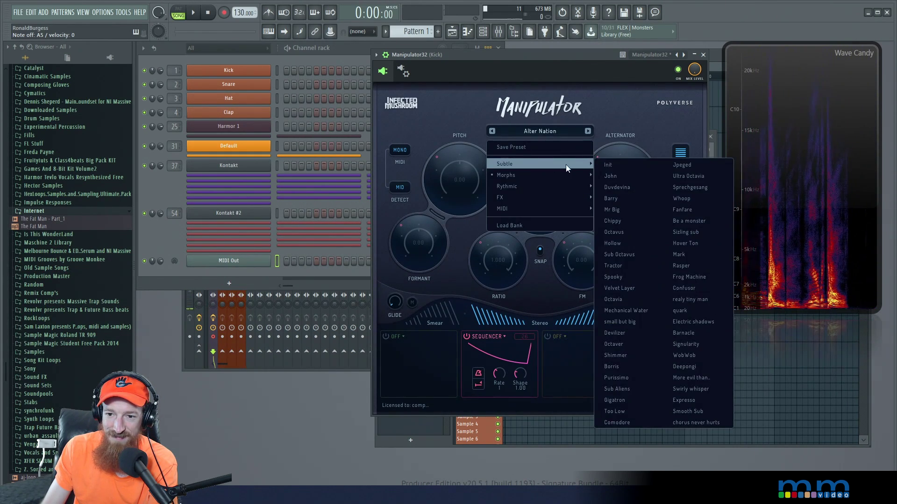
pyautogui.click(598, 165)
# - Load the Dinosaurize preset from the FX category and audition the following presets up to Good singer
pyautogui.click(540, 132)
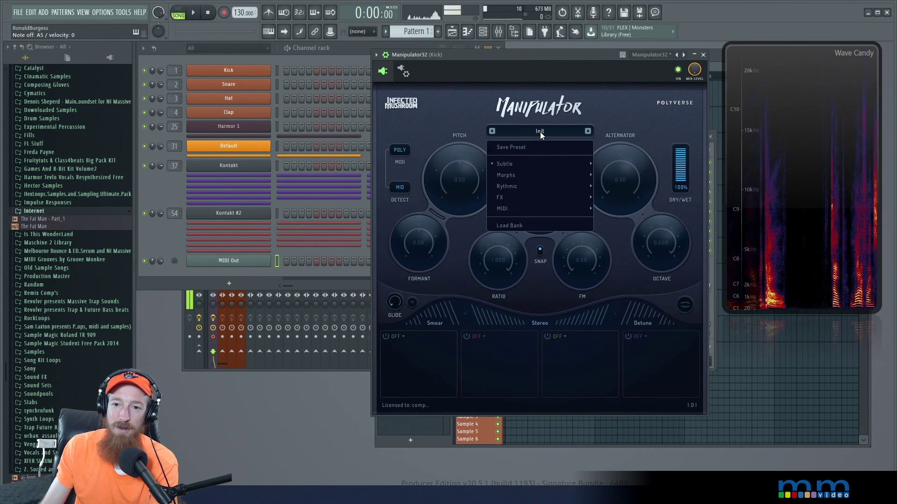
pyautogui.moveTo(520, 196)
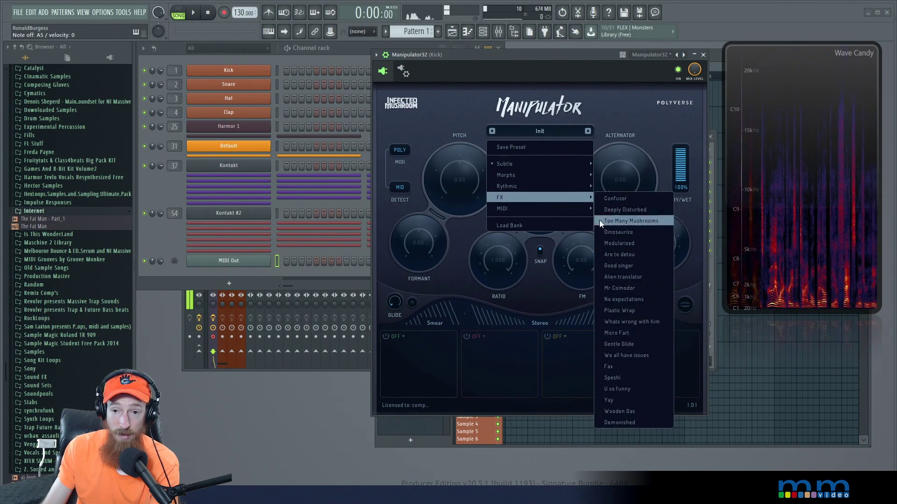
pyautogui.moveTo(549, 197)
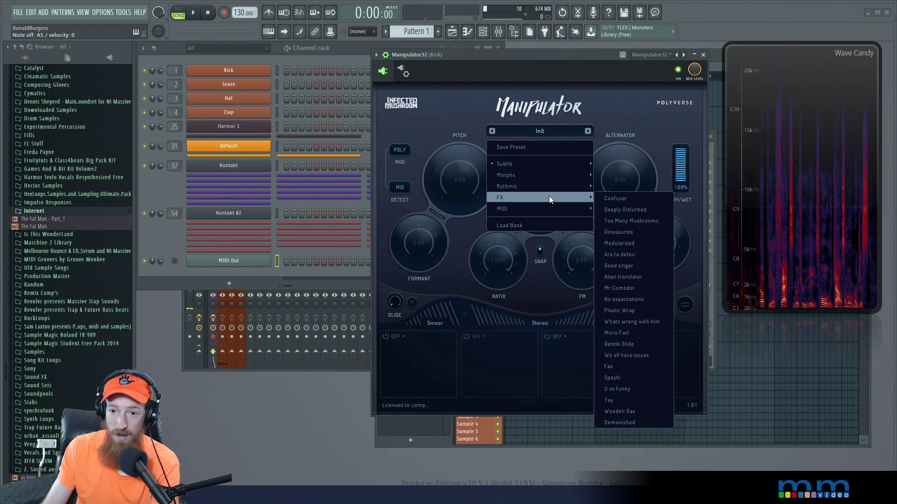
pyautogui.click(646, 232)
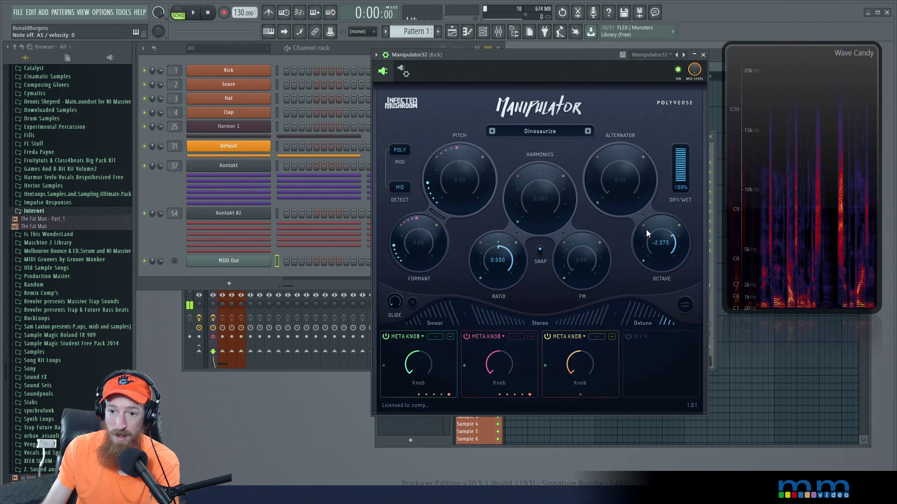
pyautogui.click(588, 132)
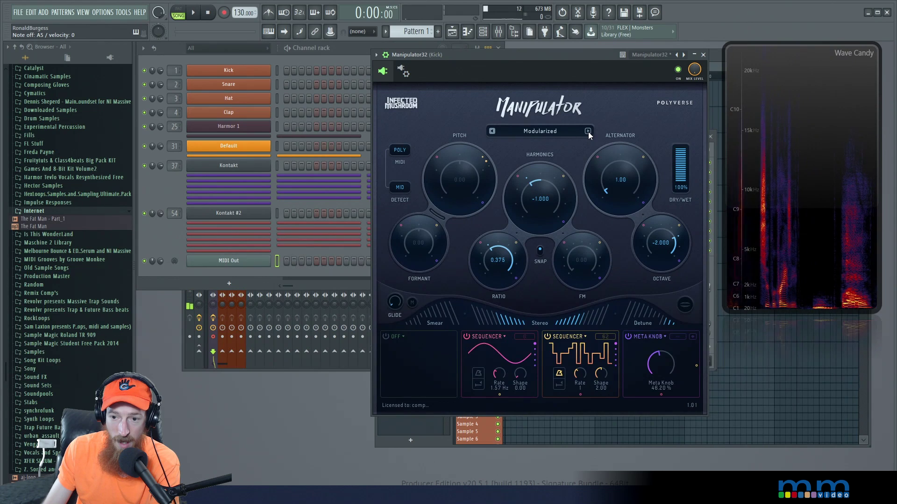
pyautogui.click(588, 132)
pyautogui.click(588, 131)
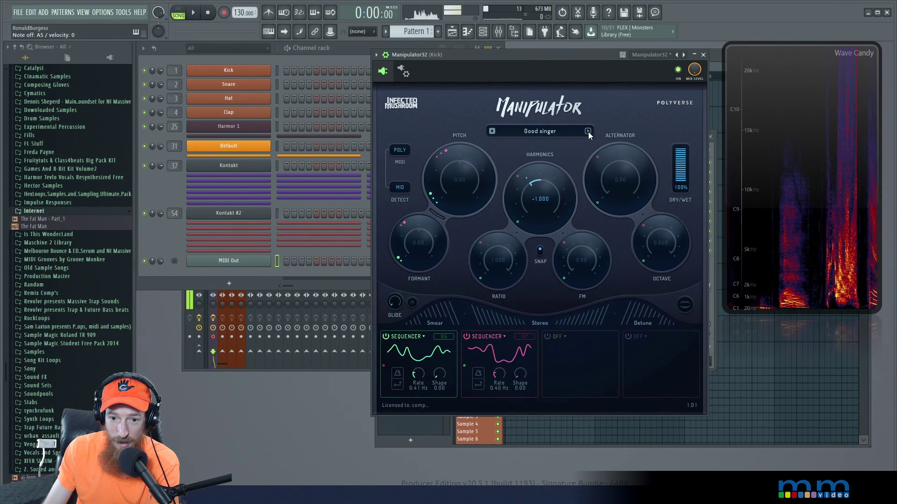
# - Audition the presets following Good singer one by one, from Alien translator through Mr Comodor, Plastic Wrap and Whats wrong with him to Micro Fart
pyautogui.click(587, 132)
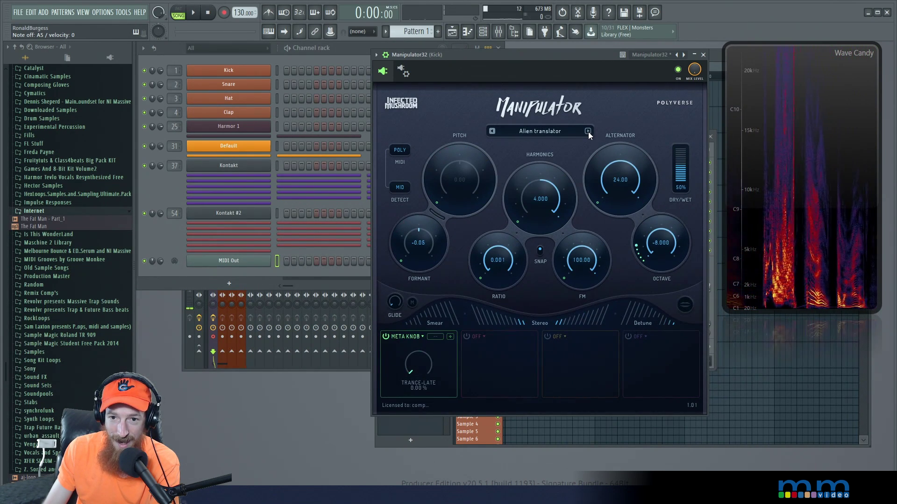
pyautogui.click(588, 131)
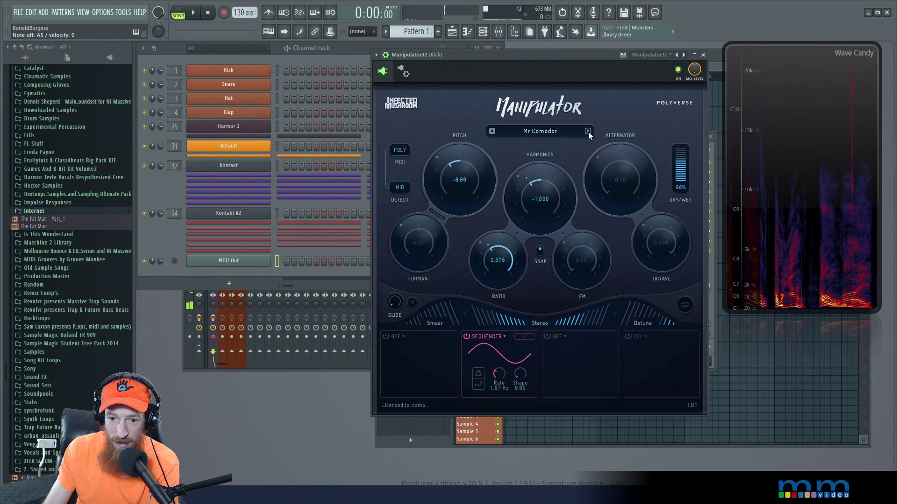
pyautogui.click(588, 132)
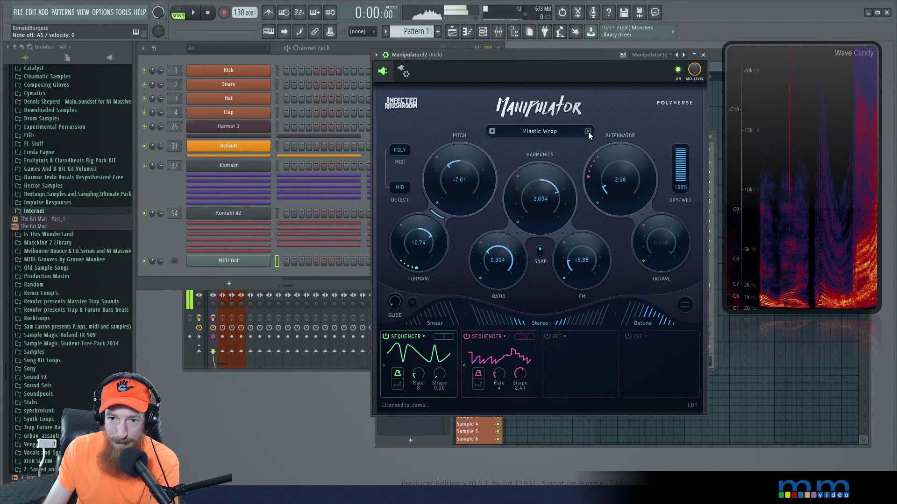
pyautogui.click(587, 131)
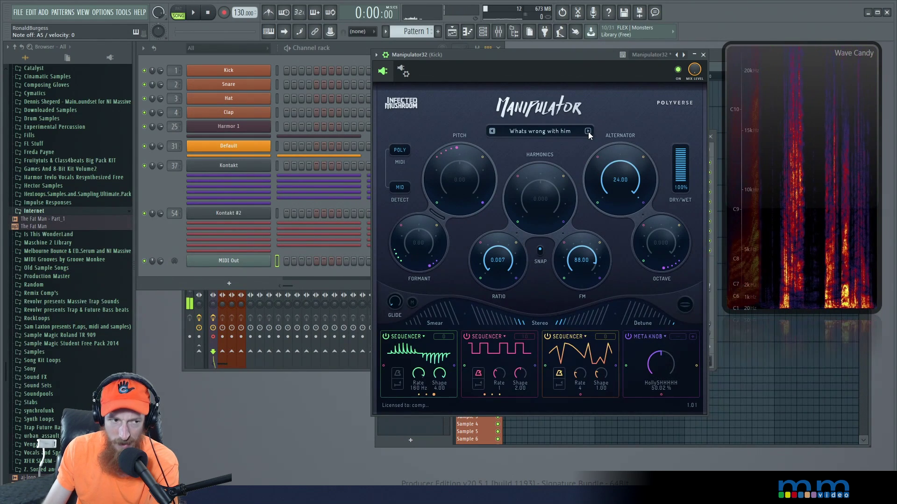
pyautogui.click(588, 132)
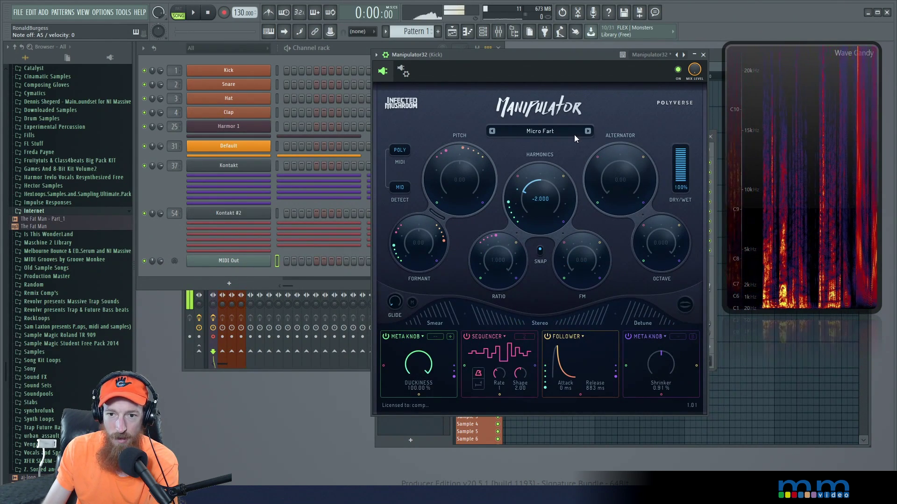
# - Reset the vocal effect to its default state by loading the Init preset
pyautogui.click(554, 132)
pyautogui.click(599, 164)
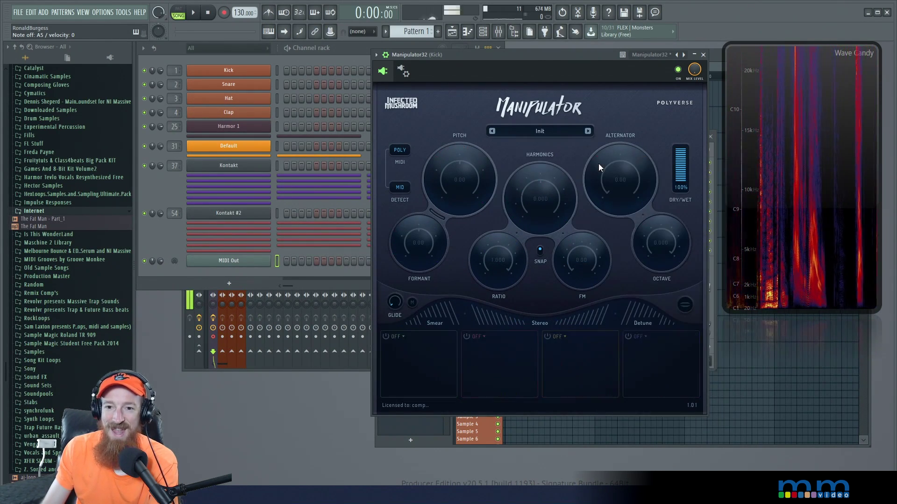